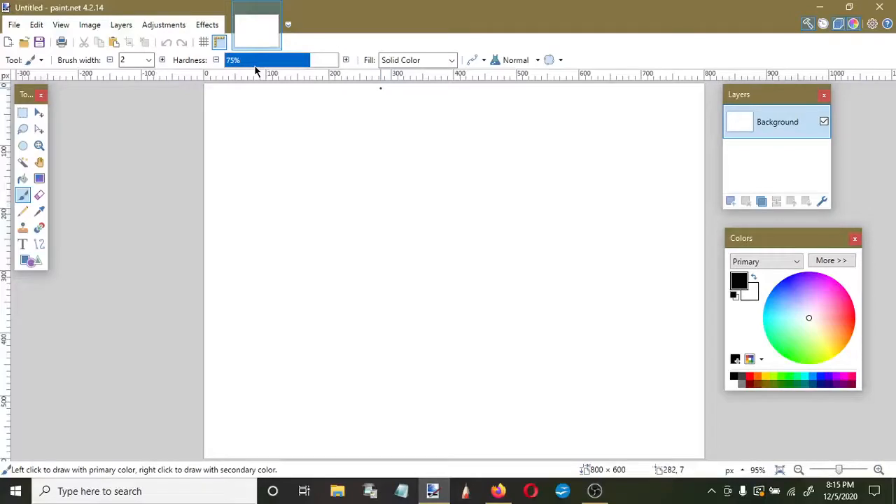
Create a new 1200 × 720 pixel image and paste the copied photo of the man at the podium into it.
{"action": "key", "text": "ctrl+n"}
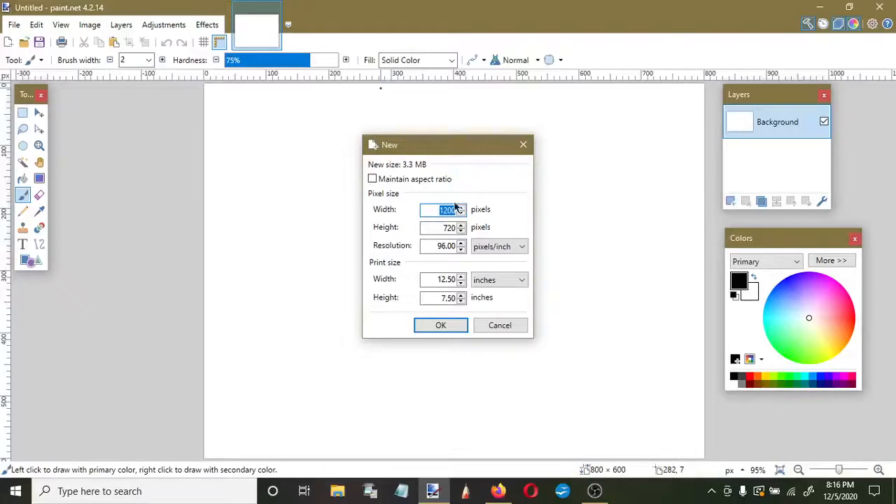
{"action": "left_click", "coordinate": [446, 325]}
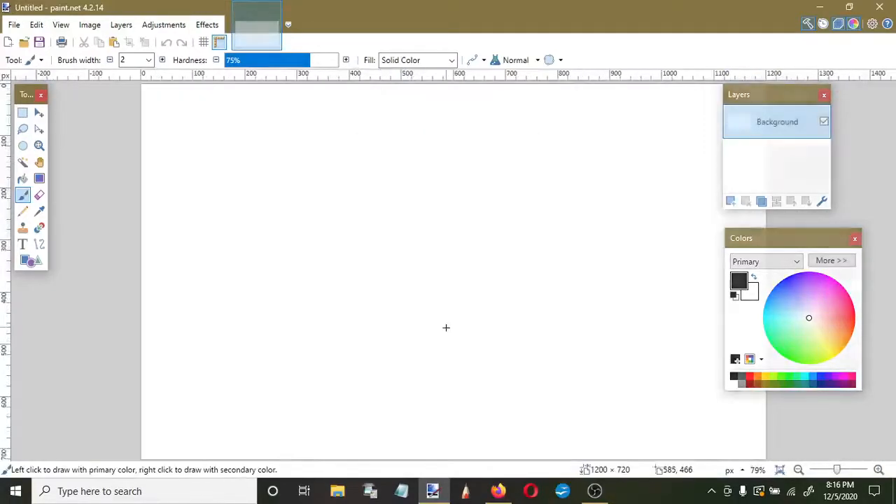
{"action": "key", "text": "ctrl+v"}
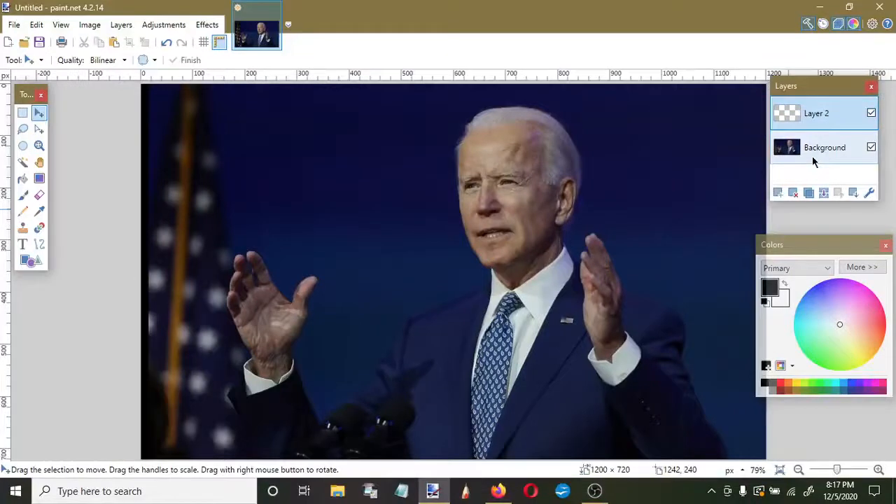
Duplicate the Background layer that holds the pasted photo.
{"action": "left_click", "coordinate": [837, 140]}
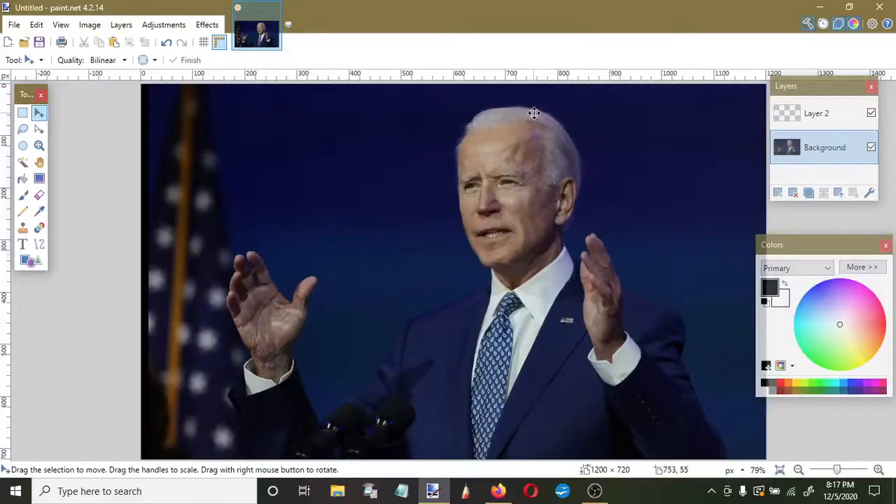
{"action": "left_click", "coordinate": [808, 193]}
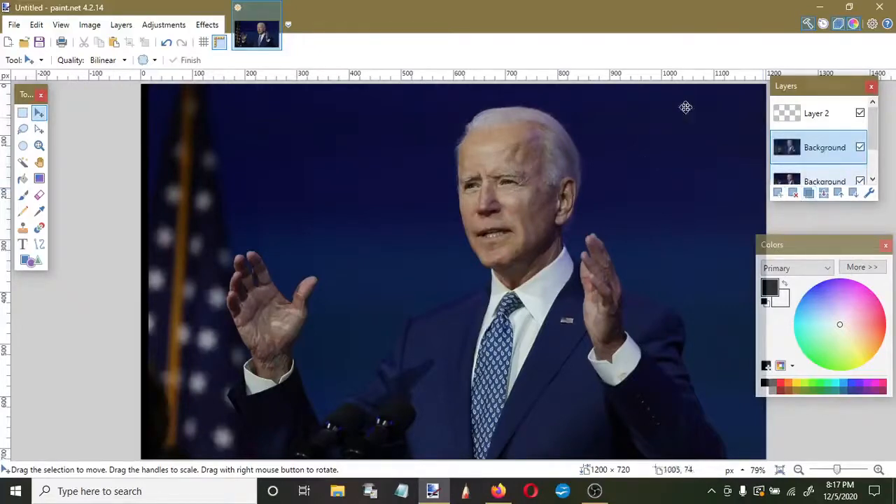
{"action": "left_click_drag", "start_coordinate": [874, 130], "coordinate": [872, 112]}
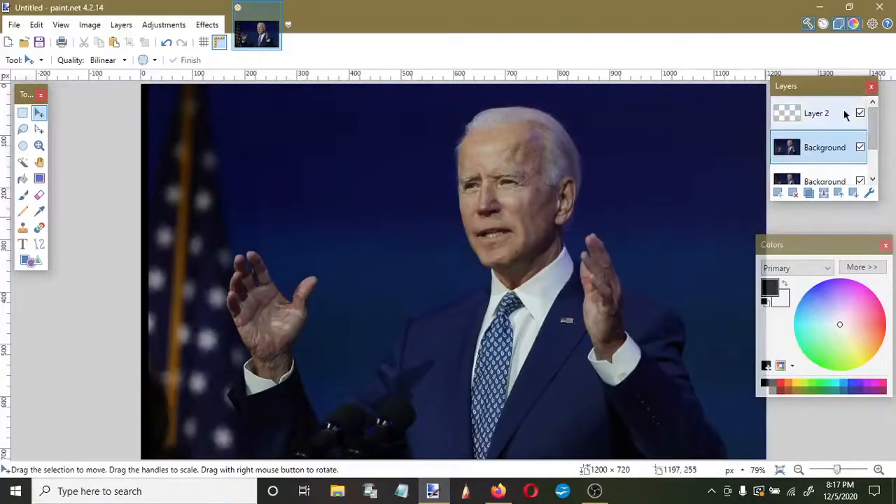
Try the Sepia adjustment on Layer 2.
{"action": "left_click", "coordinate": [846, 114]}
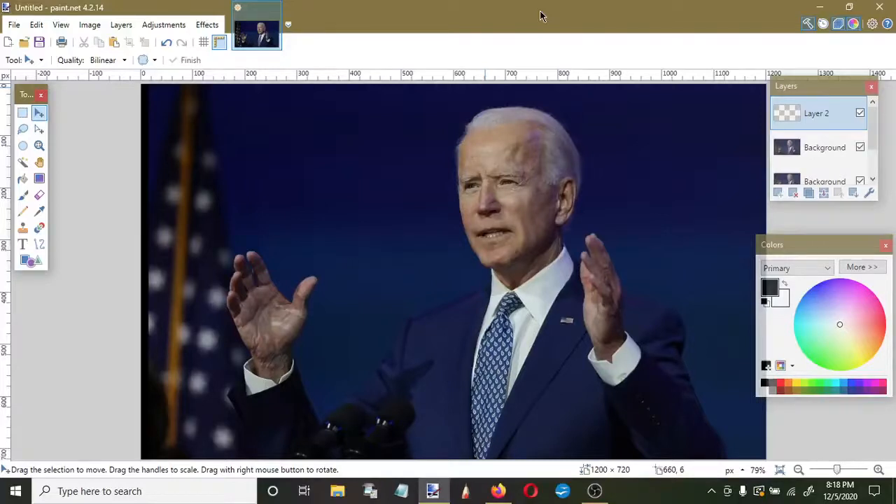
{"action": "left_click", "coordinate": [163, 25]}
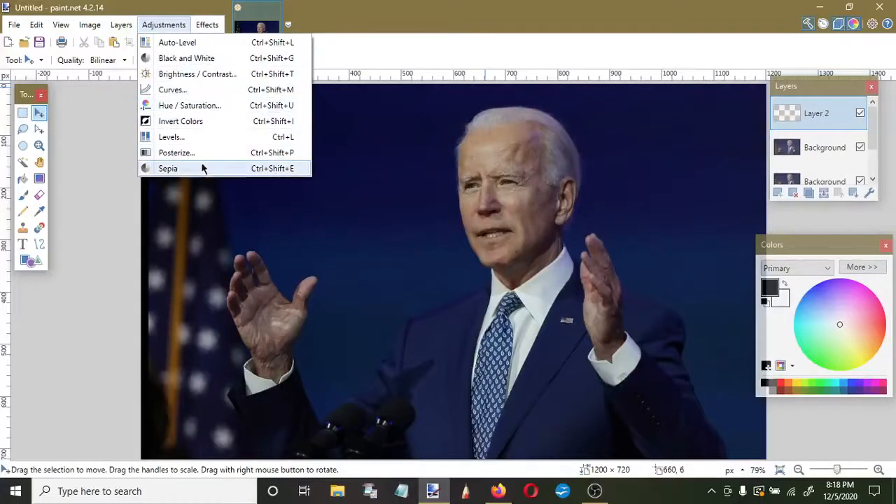
{"action": "left_click", "coordinate": [179, 25]}
{"action": "left_click", "coordinate": [153, 27]}
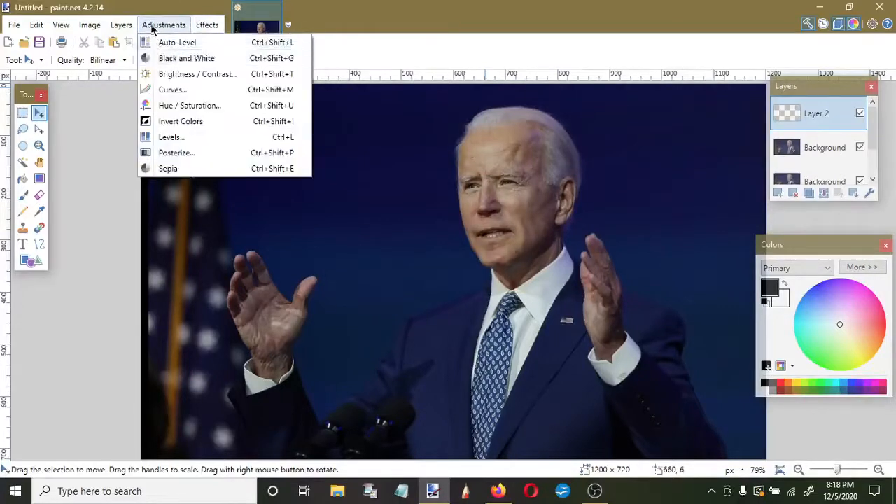
{"action": "left_click", "coordinate": [168, 171]}
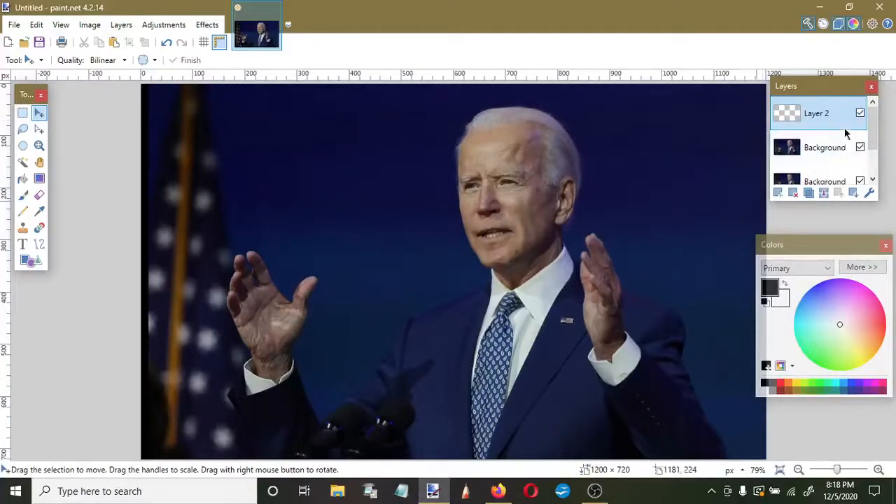
Try the Black and White and Invert Colors adjustments on the Background layer directly below Layer 2, undoing each.
{"action": "left_click", "coordinate": [816, 151]}
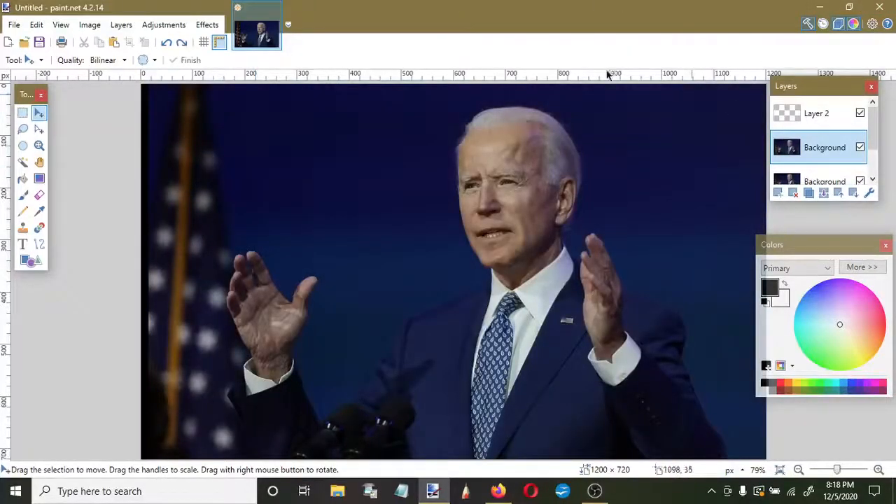
{"action": "left_click", "coordinate": [155, 28]}
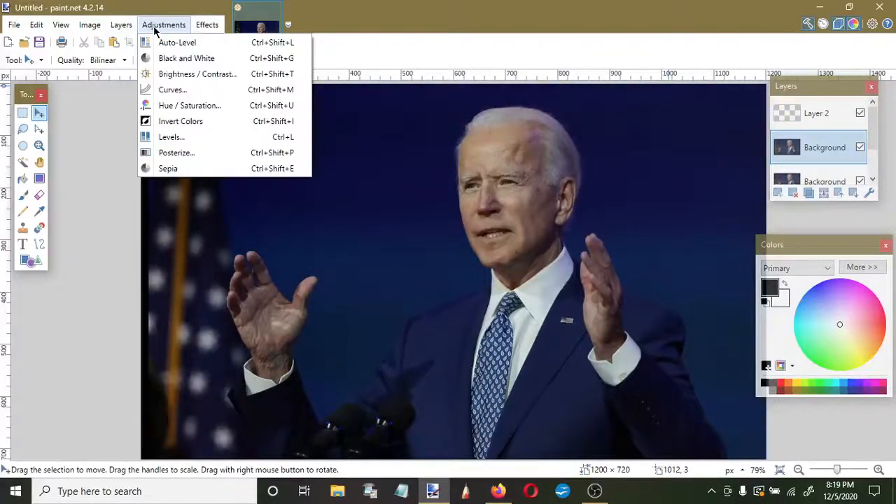
{"action": "left_click", "coordinate": [184, 58]}
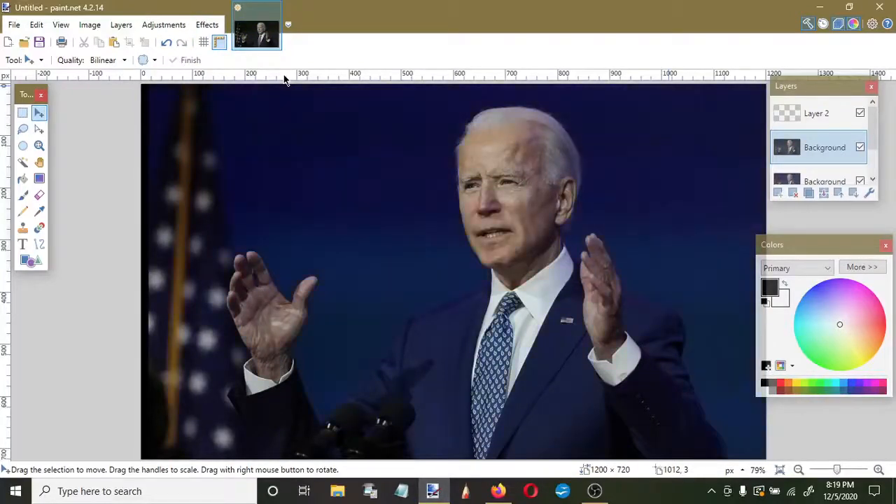
{"action": "left_click", "coordinate": [175, 26]}
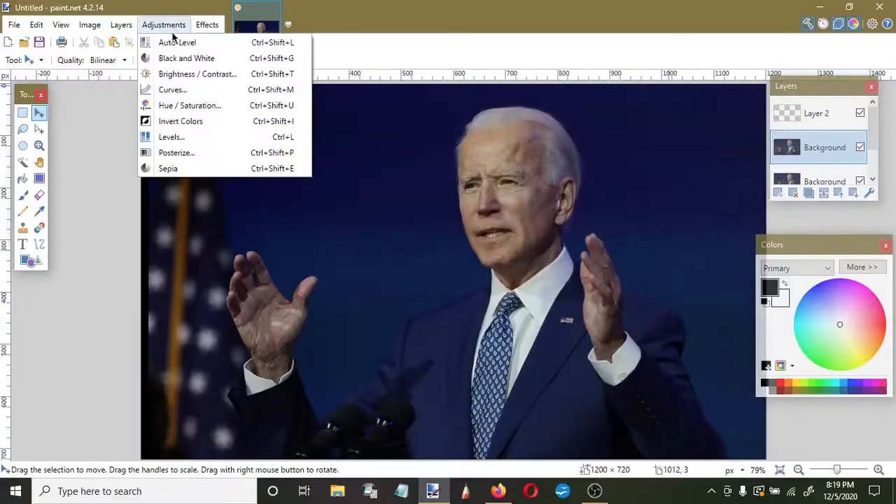
{"action": "left_click", "coordinate": [193, 128]}
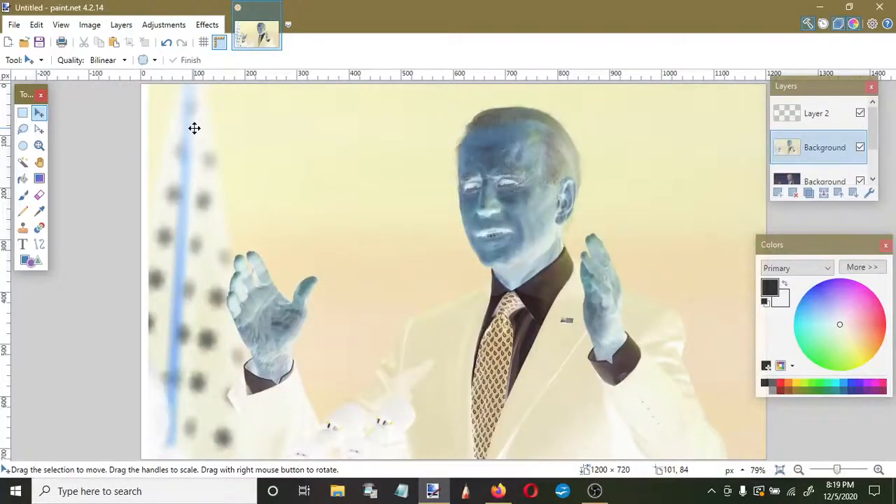
{"action": "key", "text": "ctrl+z"}
Try a Levels adjustment on the upper Background layer with a color channel excluded and the output midtone shifted, and discard it.
{"action": "left_click", "coordinate": [168, 24]}
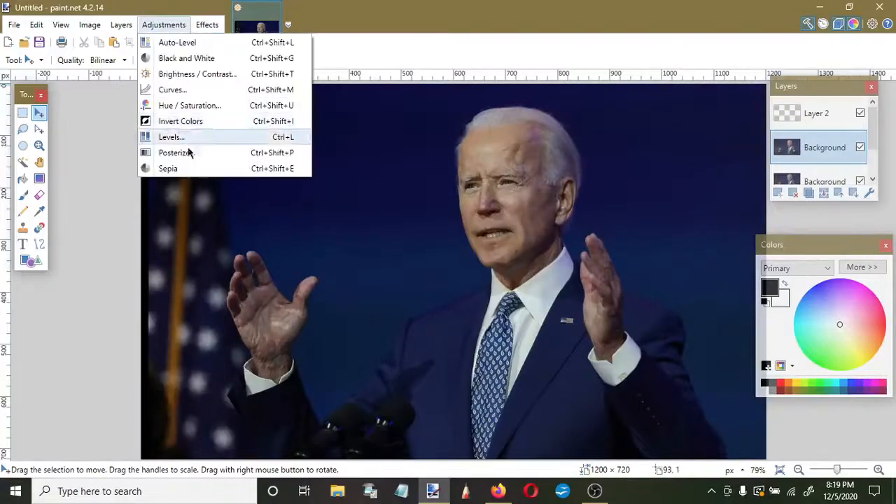
{"action": "left_click", "coordinate": [189, 137]}
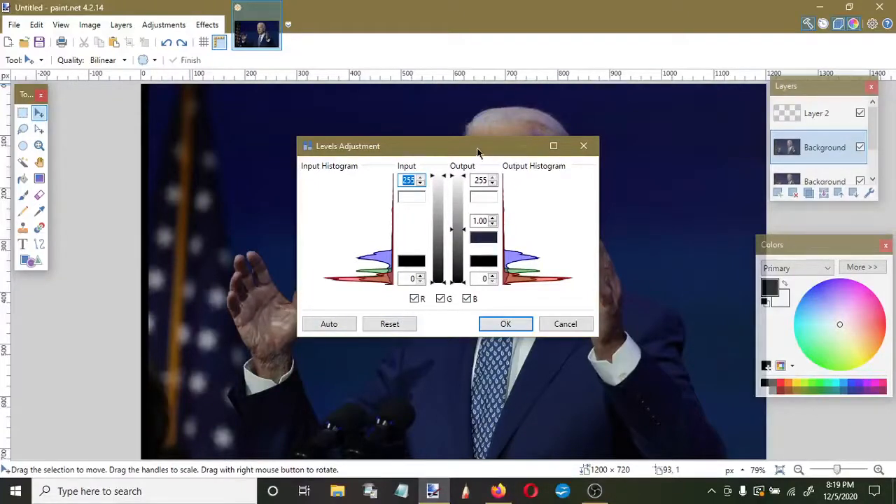
{"action": "left_click_drag", "start_coordinate": [478, 152], "coordinate": [710, 44]}
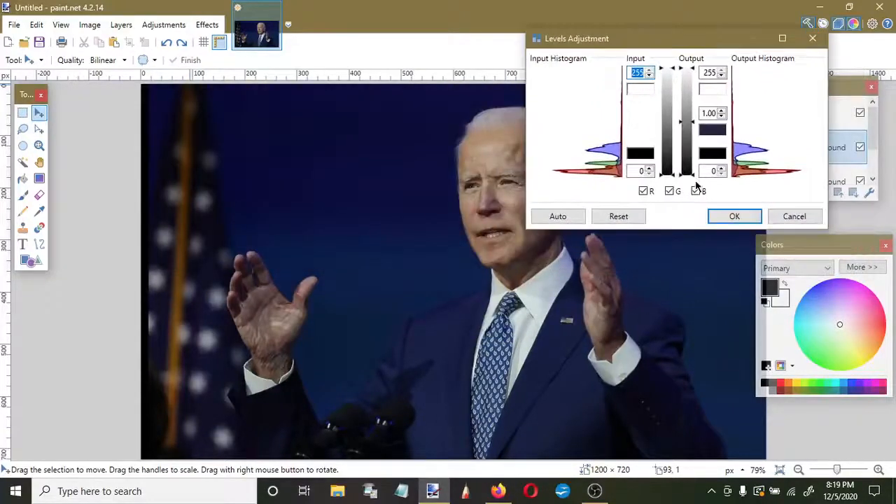
{"action": "left_click", "coordinate": [644, 191]}
{"action": "left_click_drag", "start_coordinate": [680, 122], "coordinate": [700, 124]}
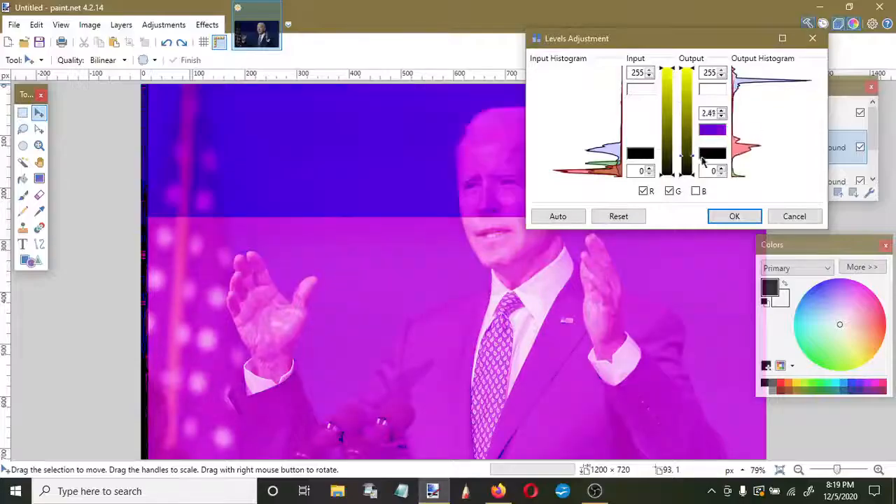
{"action": "left_click_drag", "start_coordinate": [698, 126], "coordinate": [699, 73]}
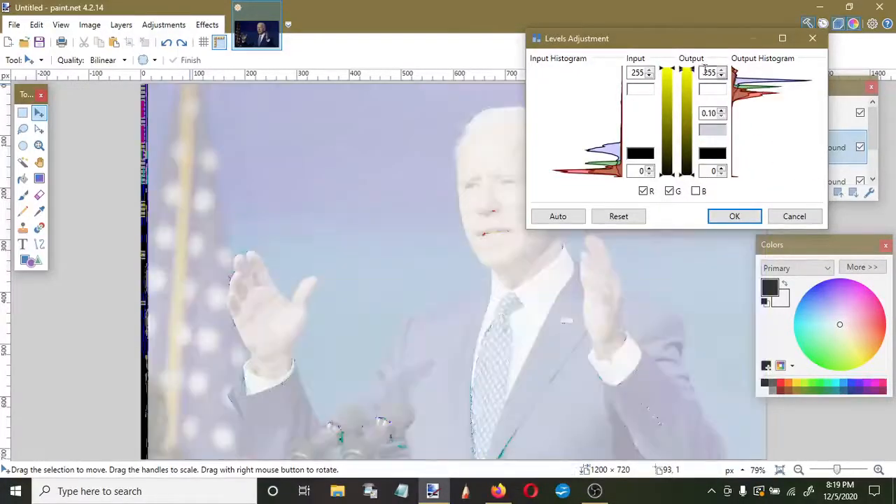
{"action": "left_click", "coordinate": [795, 217]}
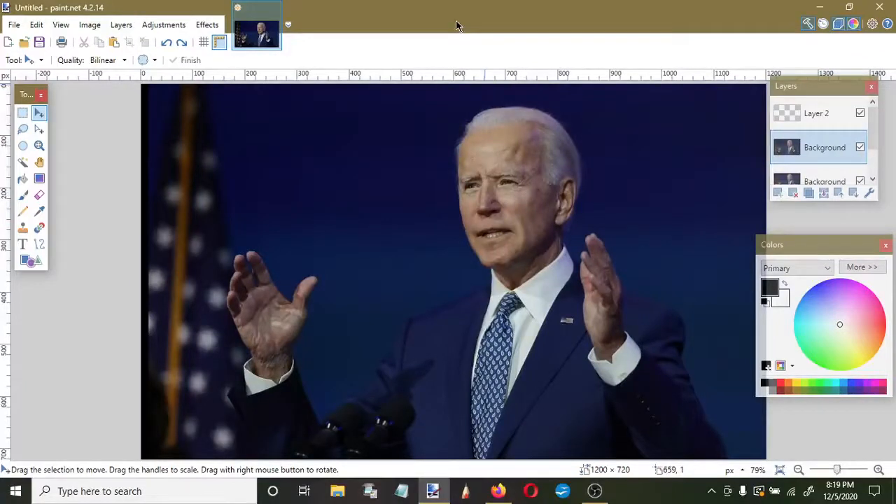
Convert the upper Background layer to black and white and move it to the bottom of the layer stack.
{"action": "left_click", "coordinate": [163, 27]}
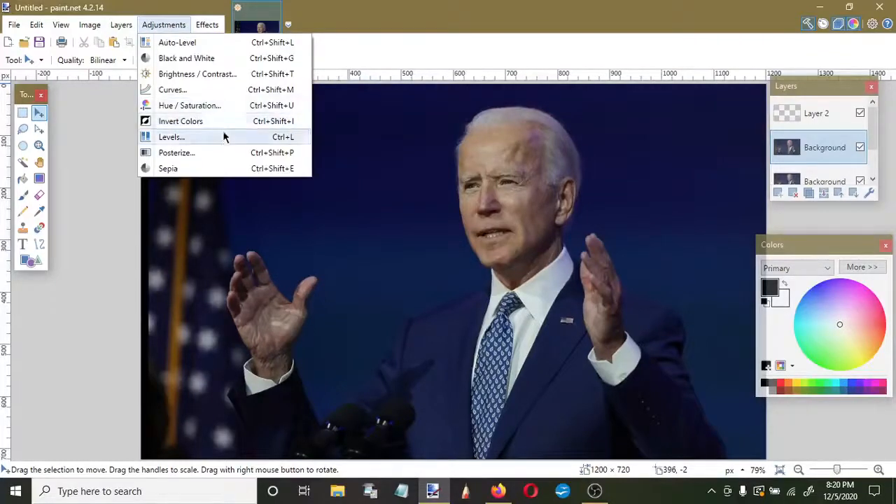
{"action": "left_click", "coordinate": [179, 62]}
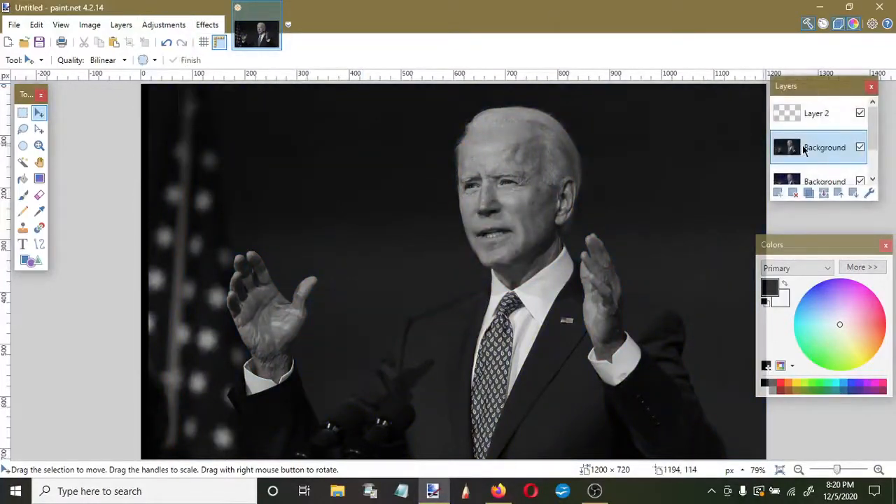
{"action": "left_click_drag", "start_coordinate": [817, 147], "coordinate": [810, 255]}
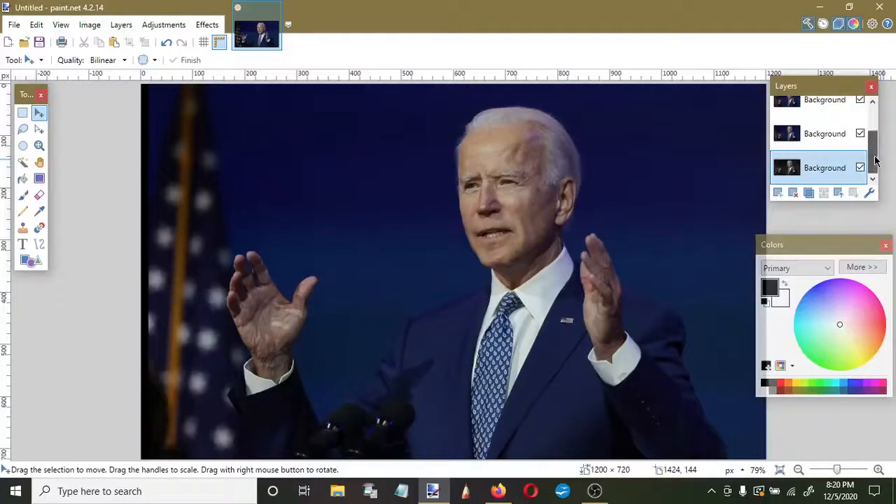
Duplicate the color Background layer directly below Layer 2.
{"action": "scroll", "coordinate": [875, 161], "scroll_direction": "up", "scroll_amount": 3}
{"action": "left_click", "coordinate": [843, 151]}
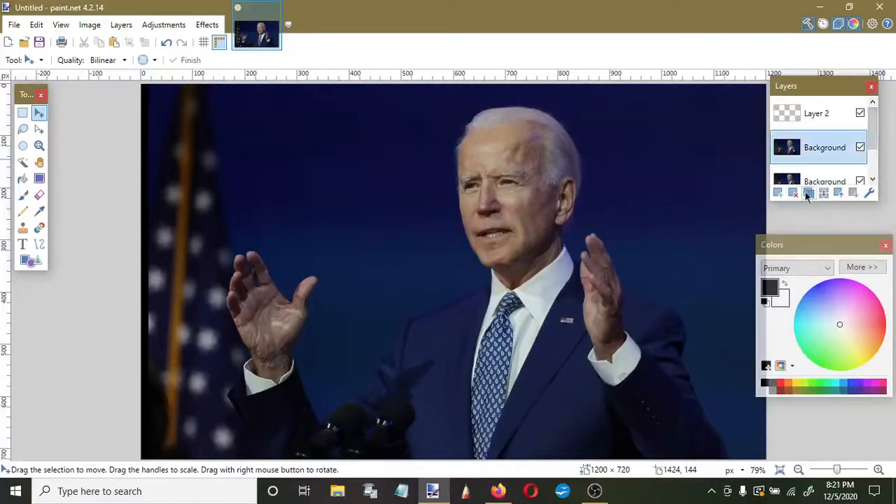
{"action": "left_click", "coordinate": [809, 193]}
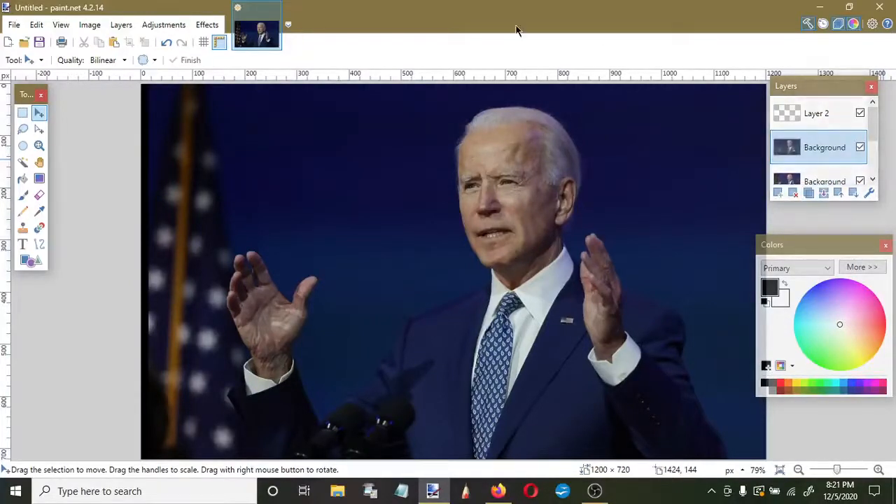
Adjust the duplicated color Background layer to brightness 22 and contrast 32.
{"action": "left_click", "coordinate": [156, 25]}
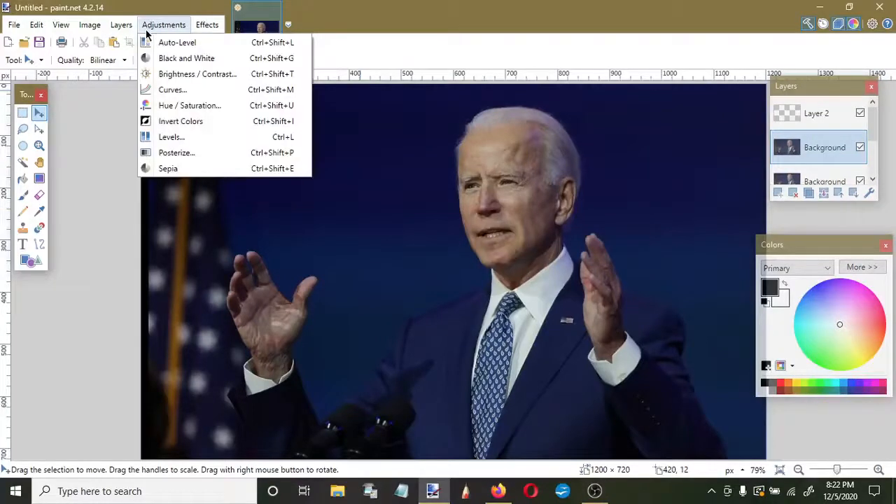
{"action": "left_click", "coordinate": [166, 77]}
{"action": "left_click_drag", "start_coordinate": [430, 196], "coordinate": [695, 93]}
{"action": "mouse_move", "coordinate": [682, 122]}
{"action": "left_mouse_down"}
{"action": "mouse_move", "coordinate": [732, 122]}
{"action": "mouse_move", "coordinate": [632, 126]}
{"action": "mouse_move", "coordinate": [652, 116]}
{"action": "mouse_move", "coordinate": [740, 116]}
{"action": "mouse_move", "coordinate": [653, 116]}
{"action": "mouse_move", "coordinate": [681, 124]}
{"action": "left_mouse_up"}
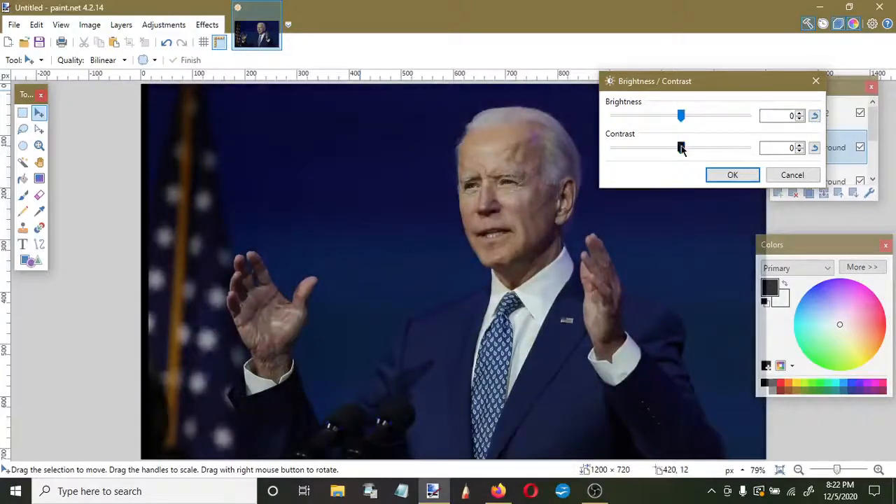
{"action": "mouse_move", "coordinate": [682, 149]}
{"action": "left_mouse_down"}
{"action": "mouse_move", "coordinate": [752, 158]}
{"action": "mouse_move", "coordinate": [599, 163]}
{"action": "mouse_move", "coordinate": [784, 152]}
{"action": "mouse_move", "coordinate": [660, 152]}
{"action": "mouse_move", "coordinate": [681, 160]}
{"action": "left_mouse_up"}
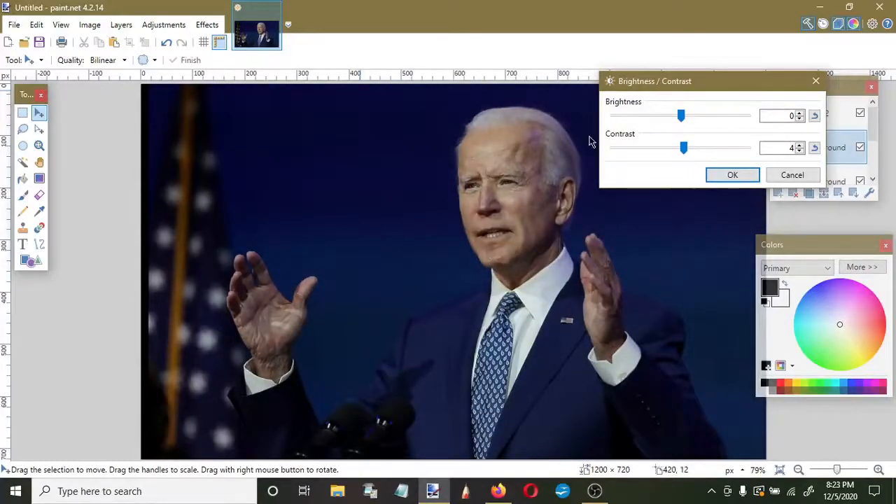
{"action": "left_click", "coordinate": [814, 147]}
{"action": "left_click_drag", "start_coordinate": [682, 116], "coordinate": [694, 116]}
{"action": "left_click_drag", "start_coordinate": [681, 148], "coordinate": [704, 149]}
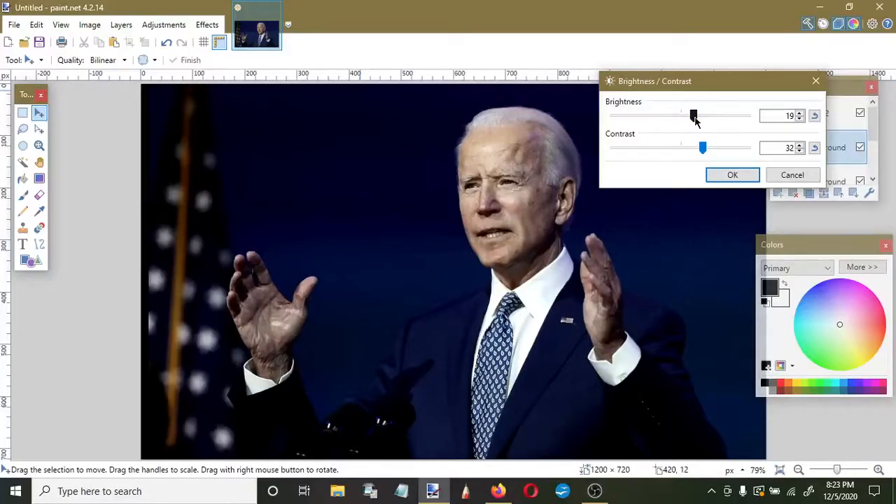
{"action": "mouse_move", "coordinate": [695, 119]}
{"action": "left_mouse_down"}
{"action": "mouse_move", "coordinate": [667, 120]}
{"action": "mouse_move", "coordinate": [698, 120]}
{"action": "left_mouse_up"}
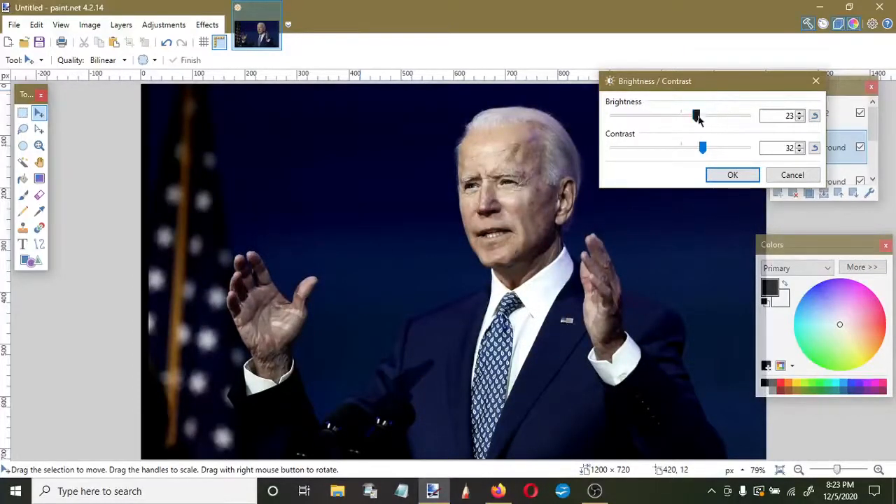
{"action": "mouse_move", "coordinate": [696, 116]}
{"action": "left_mouse_down"}
{"action": "mouse_move", "coordinate": [672, 118]}
{"action": "mouse_move", "coordinate": [697, 120]}
{"action": "left_mouse_up"}
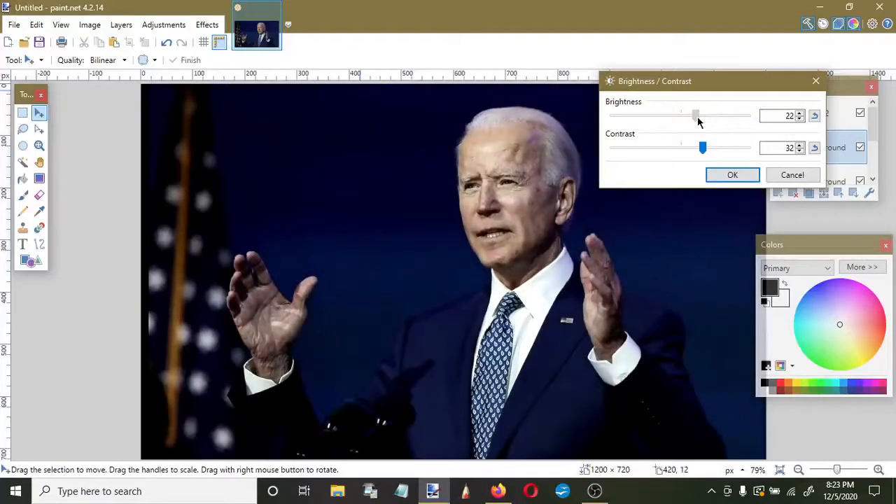
{"action": "left_click", "coordinate": [732, 176]}
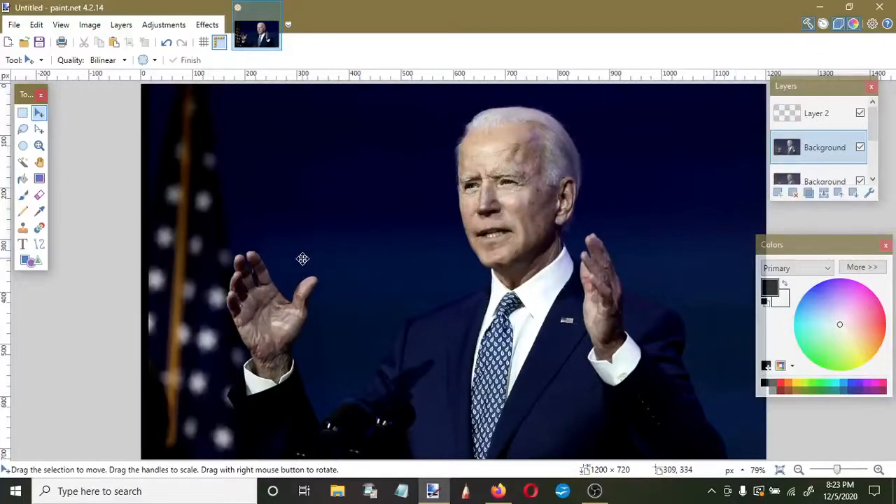
Start a Hue / Saturation adjustment on the duplicated color Background layer and set saturation to 129.
{"action": "left_click", "coordinate": [166, 27]}
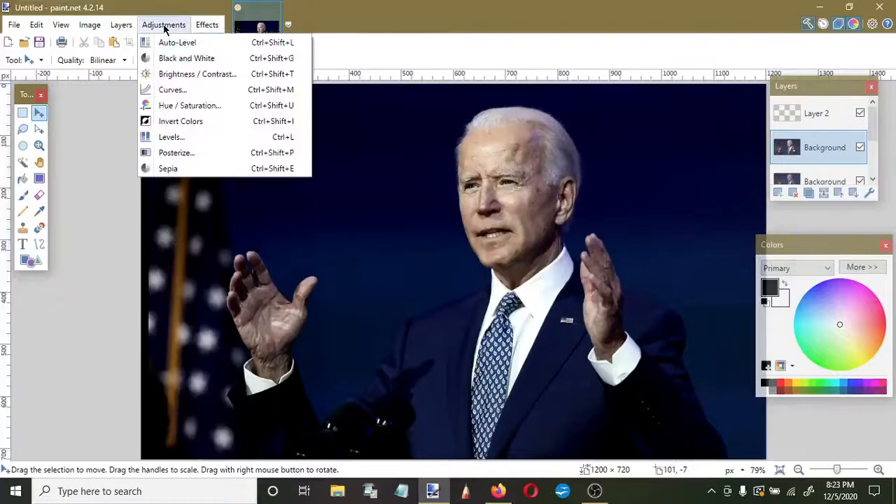
{"action": "left_click", "coordinate": [178, 109]}
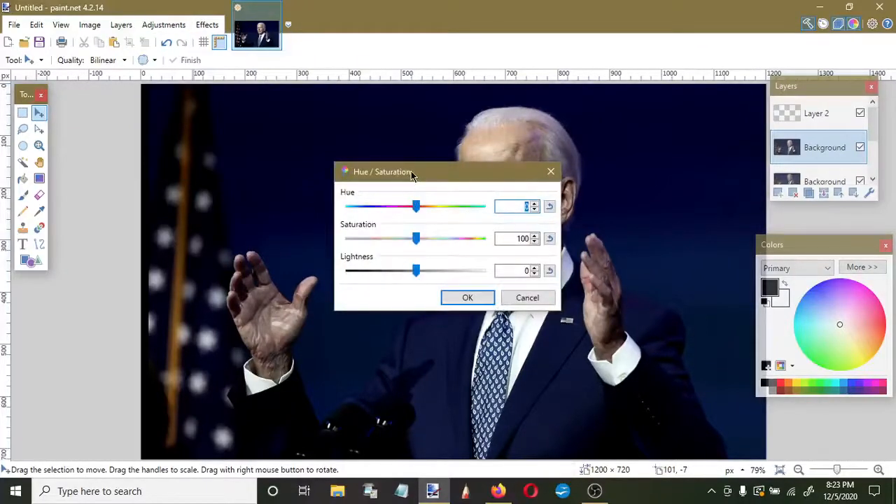
{"action": "left_click_drag", "start_coordinate": [414, 172], "coordinate": [678, 69]}
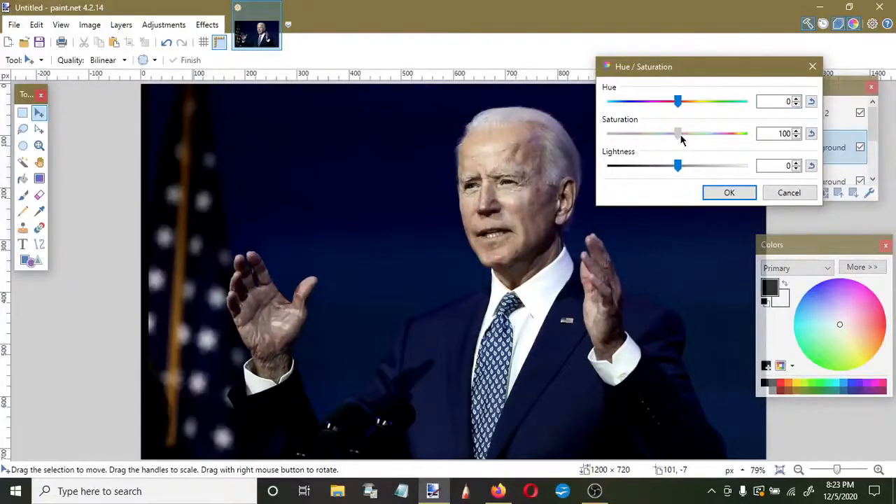
{"action": "left_click_drag", "start_coordinate": [681, 139], "coordinate": [556, 142]}
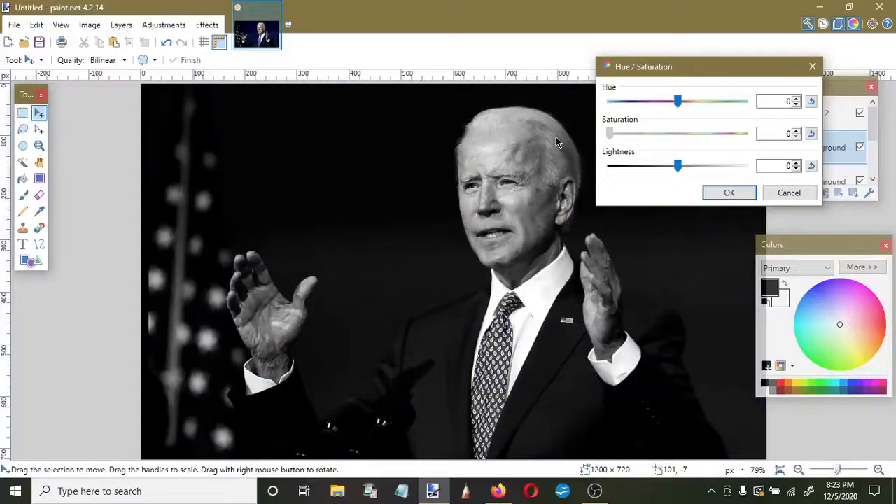
{"action": "left_click_drag", "start_coordinate": [612, 133], "coordinate": [700, 143]}
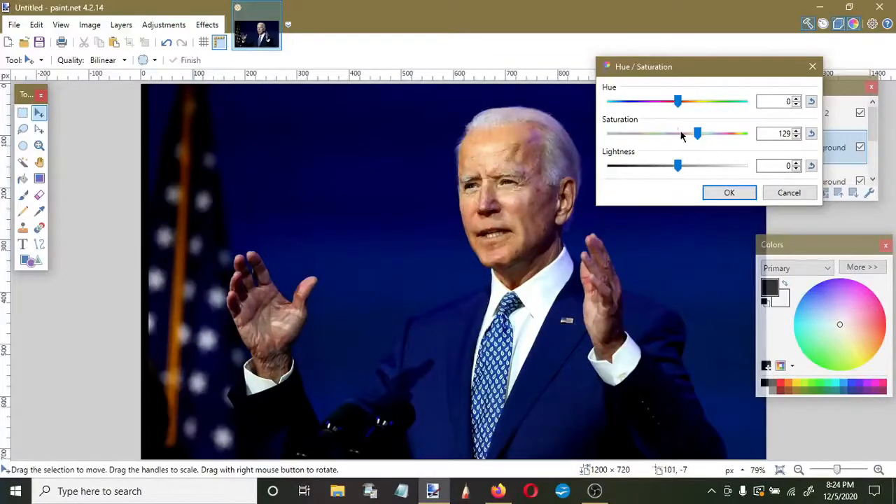
Try hue 82 and lightness 40, reset both to 0, and apply the Hue / Saturation adjustment.
{"action": "left_click_drag", "start_coordinate": [679, 102], "coordinate": [709, 100]}
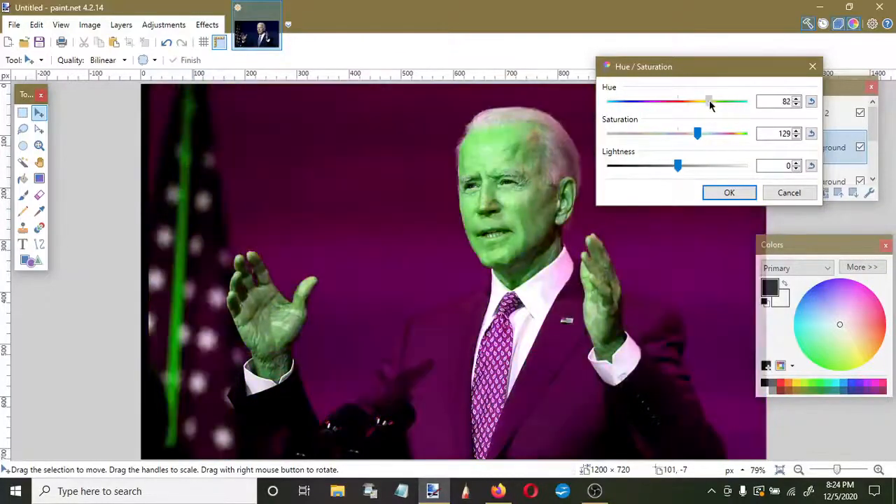
{"action": "left_click", "coordinate": [811, 102]}
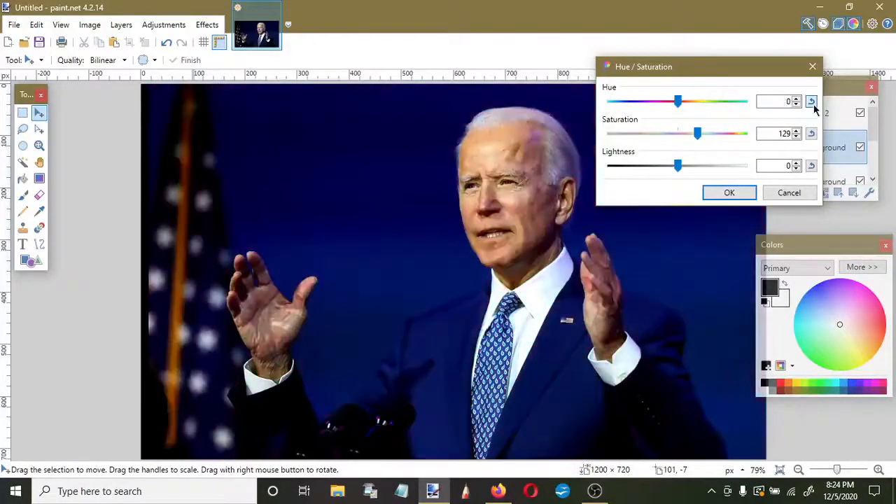
{"action": "left_click_drag", "start_coordinate": [685, 164], "coordinate": [704, 166]}
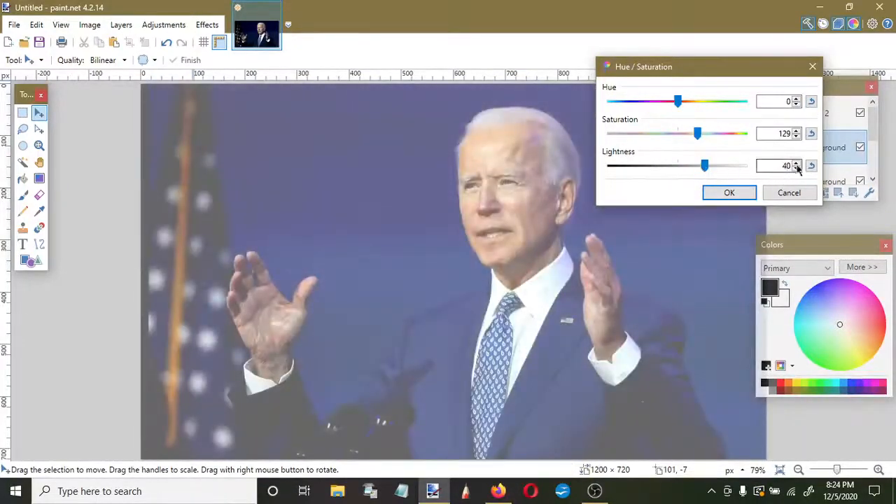
{"action": "left_click", "coordinate": [812, 166]}
{"action": "left_click", "coordinate": [725, 194]}
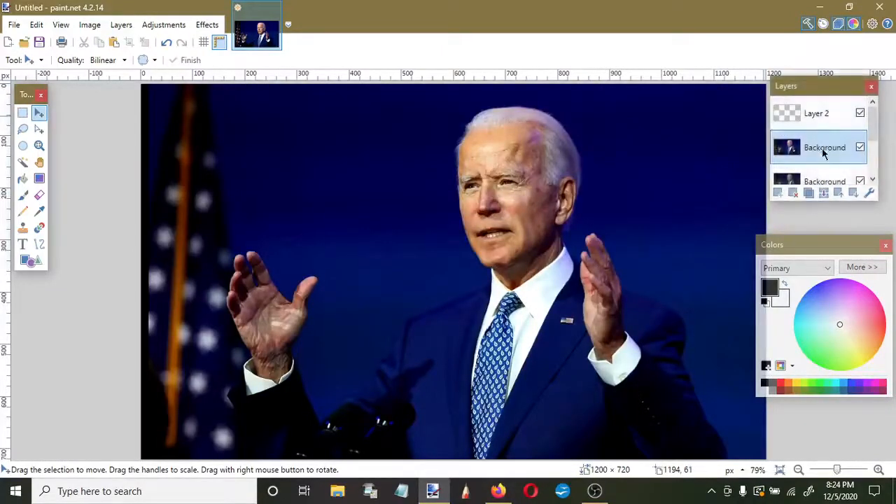
Duplicate the saturated Background layer, and make another duplicate of the Background layer directly below Layer 2.
{"action": "left_click", "coordinate": [808, 194]}
{"action": "scroll", "coordinate": [816, 175], "scroll_direction": "down", "scroll_amount": 2}
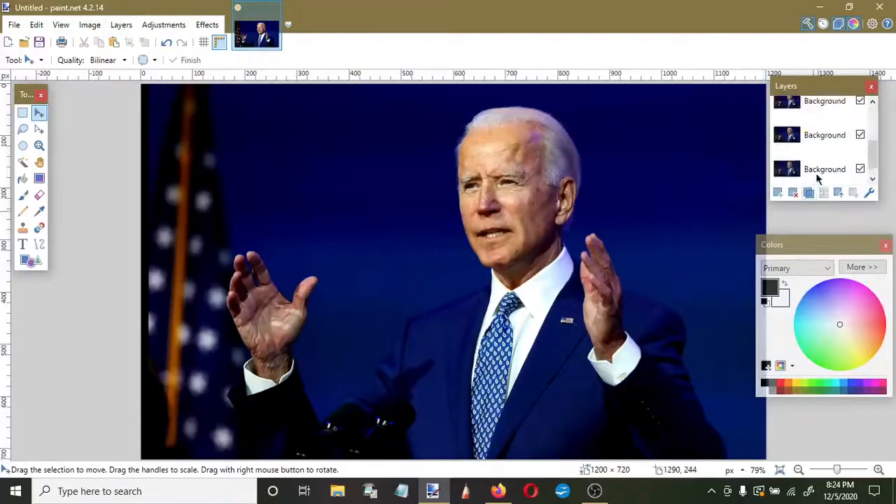
{"action": "left_click", "coordinate": [816, 175]}
{"action": "scroll", "coordinate": [877, 161], "scroll_direction": "up", "scroll_amount": 2}
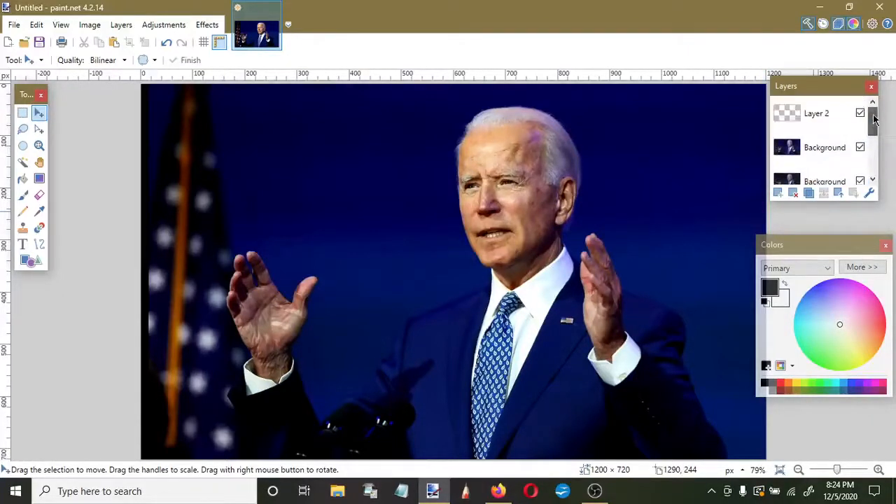
{"action": "left_click", "coordinate": [819, 146]}
{"action": "left_click", "coordinate": [808, 193]}
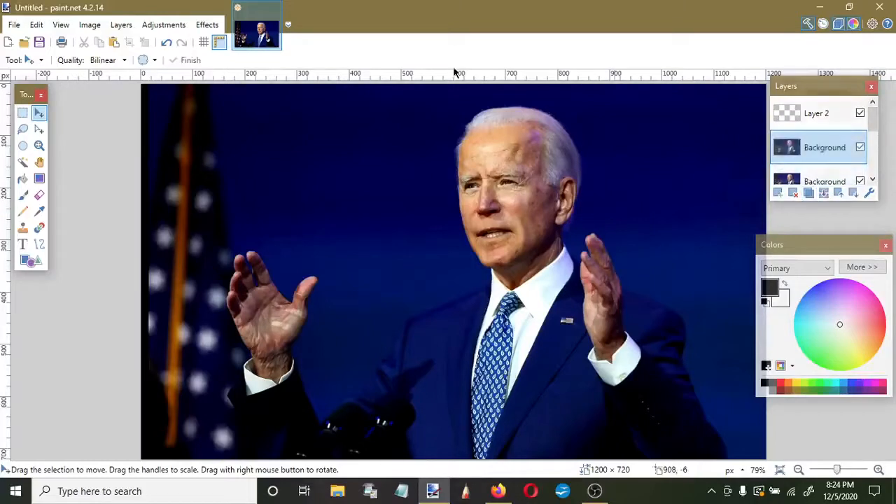
Convert the new Background duplicate below Layer 2 to black and white and move it down the layer stack.
{"action": "left_click", "coordinate": [166, 27]}
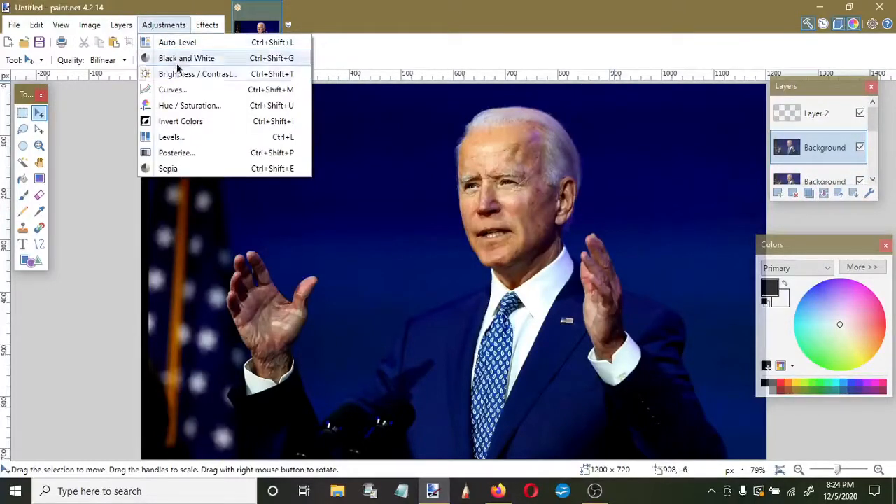
{"action": "left_click", "coordinate": [175, 58]}
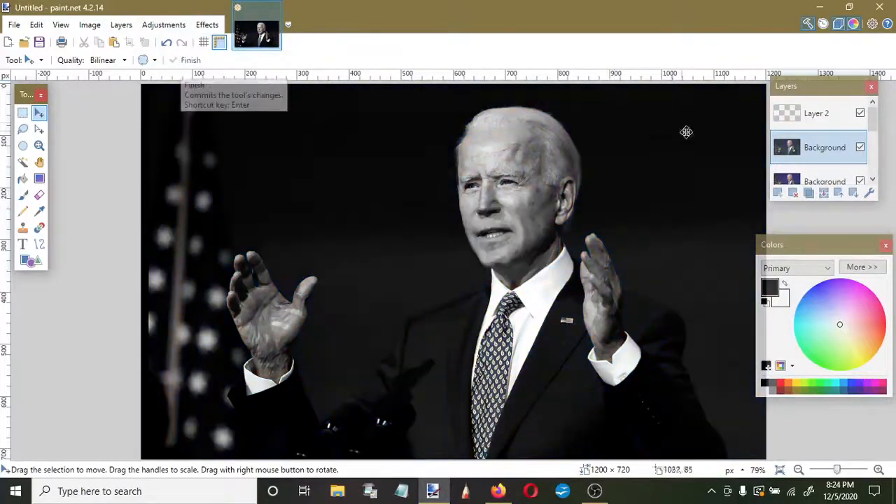
{"action": "left_click_drag", "start_coordinate": [816, 152], "coordinate": [812, 182]}
{"action": "scroll", "coordinate": [861, 140], "scroll_direction": "up", "scroll_amount": 3}
Toggle the visibility of the saturated Background layer to compare it with the less saturated Background layer beneath it.
{"action": "left_click", "coordinate": [860, 110]}
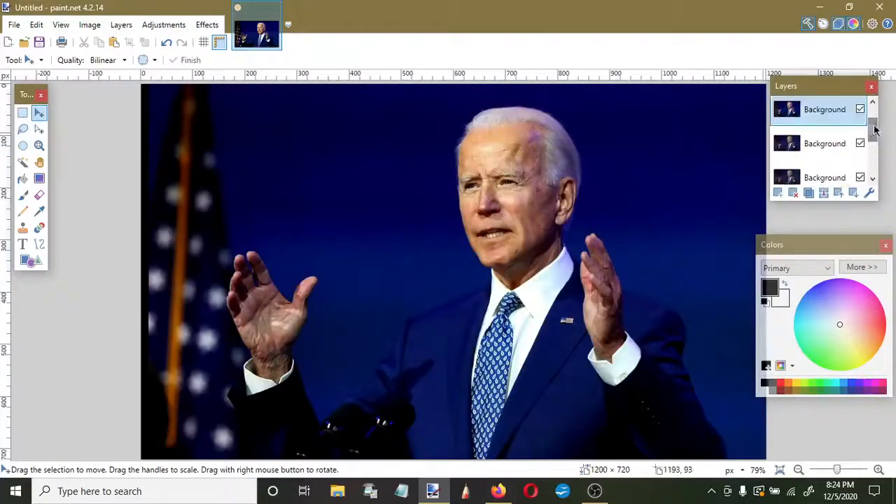
{"action": "left_click", "coordinate": [826, 143]}
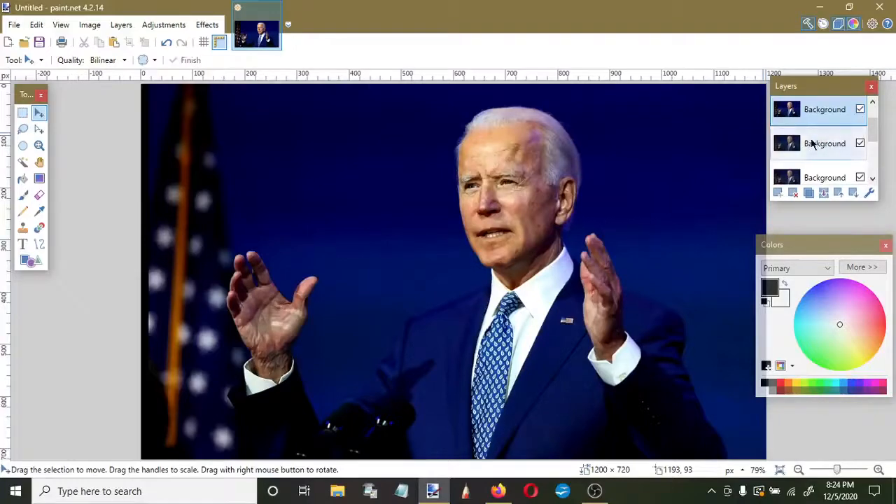
{"action": "left_click", "coordinate": [861, 110]}
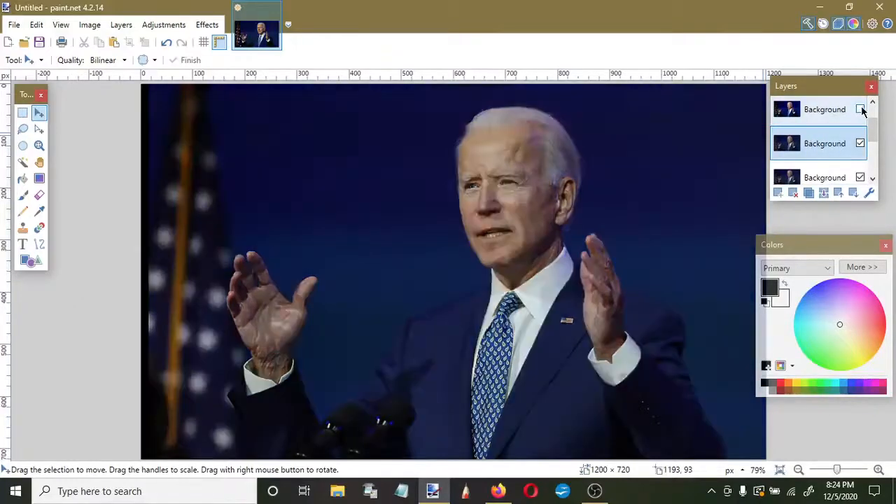
{"action": "left_click", "coordinate": [861, 110]}
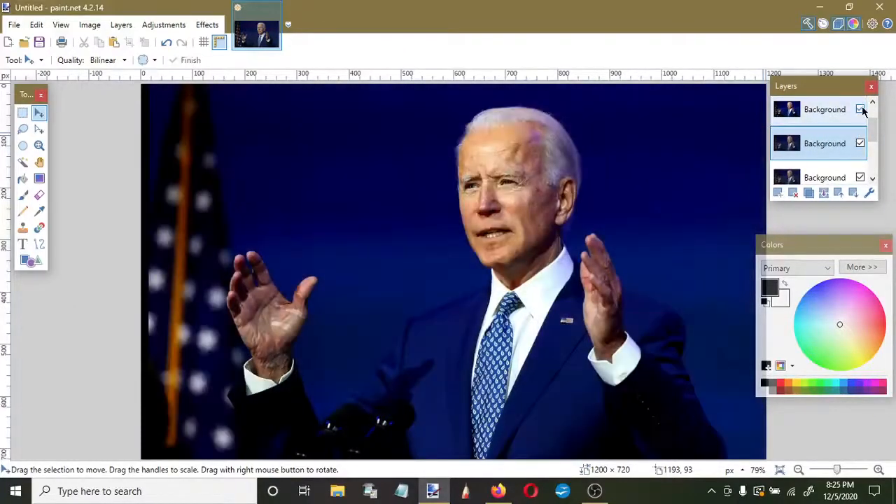
{"action": "left_click", "coordinate": [860, 109]}
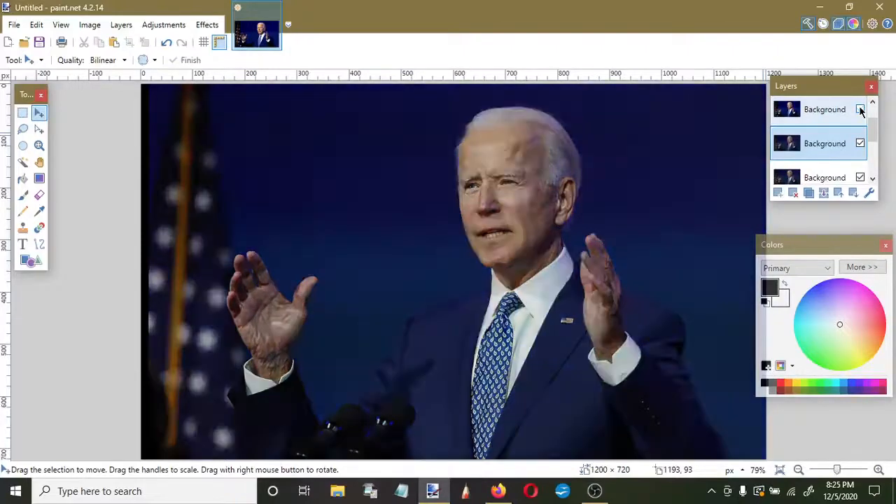
{"action": "left_click", "coordinate": [860, 110]}
{"action": "left_click_drag", "start_coordinate": [874, 143], "coordinate": [875, 113]}
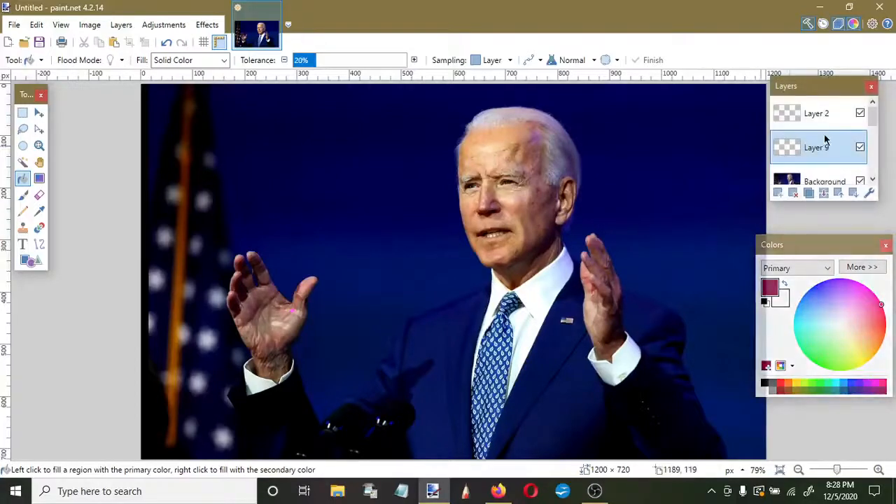
Rearrange the Layers and Colors windows, add a new layer above Layer 9, and select Layer 9 again.
{"action": "left_click_drag", "start_coordinate": [807, 92], "coordinate": [787, 83]}
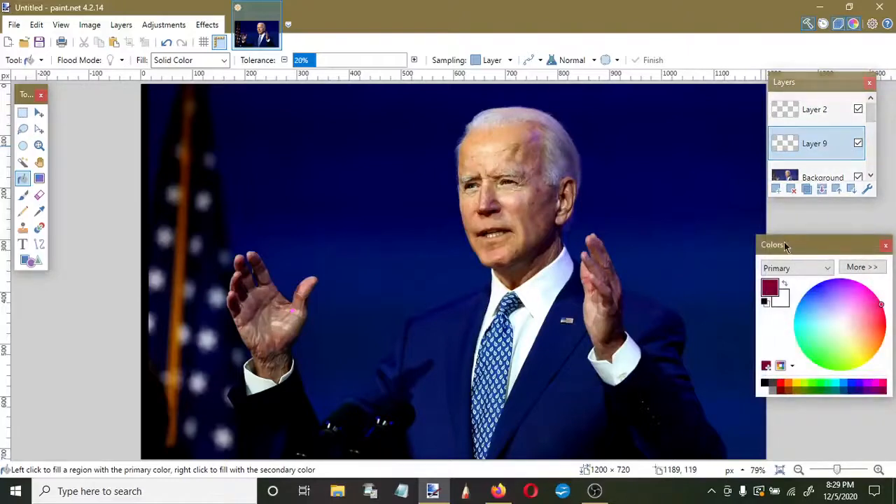
{"action": "mouse_move", "coordinate": [787, 245]}
{"action": "left_mouse_down"}
{"action": "mouse_move", "coordinate": [807, 210]}
{"action": "mouse_move", "coordinate": [795, 236]}
{"action": "left_mouse_up"}
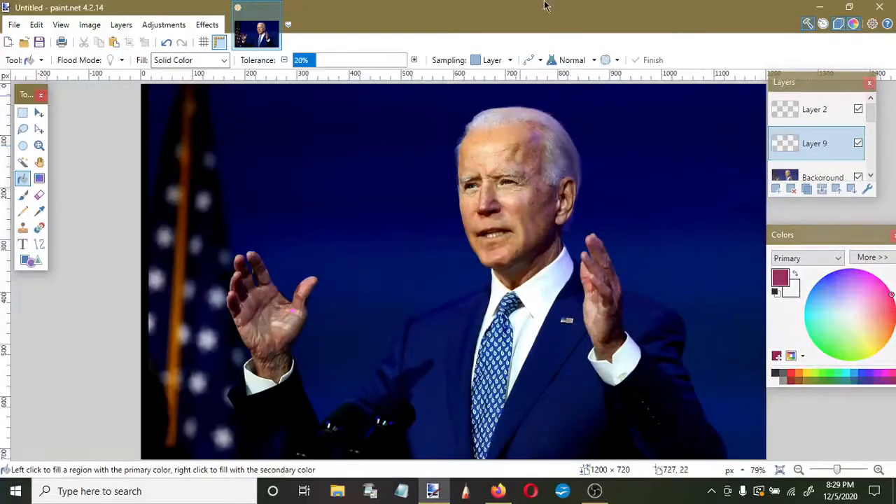
{"action": "left_click", "coordinate": [776, 189]}
{"action": "scroll", "coordinate": [872, 133], "scroll_direction": "down", "scroll_amount": 1}
{"action": "left_click", "coordinate": [796, 154]}
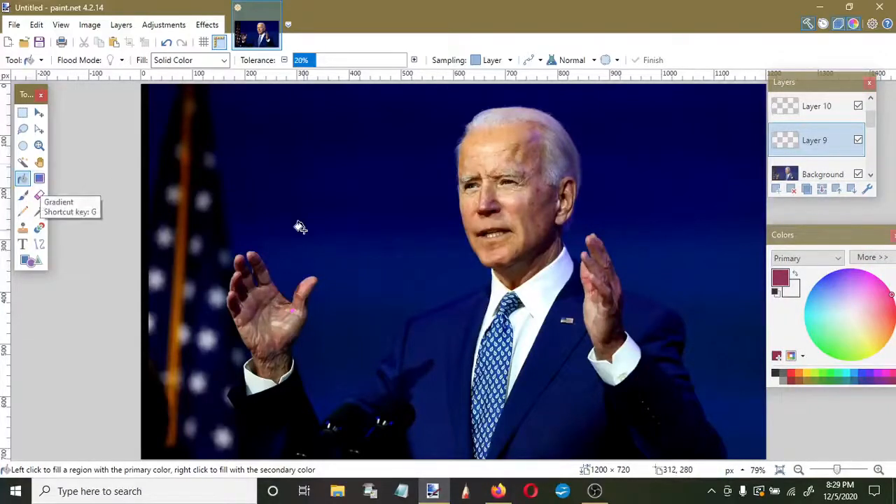
Fill the whole of Layer 9 with the solid dark crimson primary color, keeping the Colors window clear of the layer list.
{"action": "left_click_drag", "start_coordinate": [810, 236], "coordinate": [793, 116]}
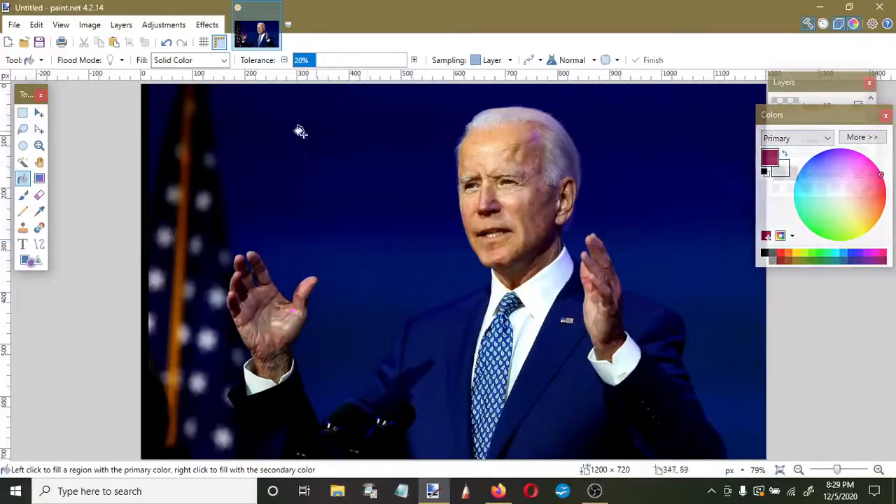
{"action": "left_click", "coordinate": [257, 145]}
{"action": "left_click", "coordinate": [793, 145]}
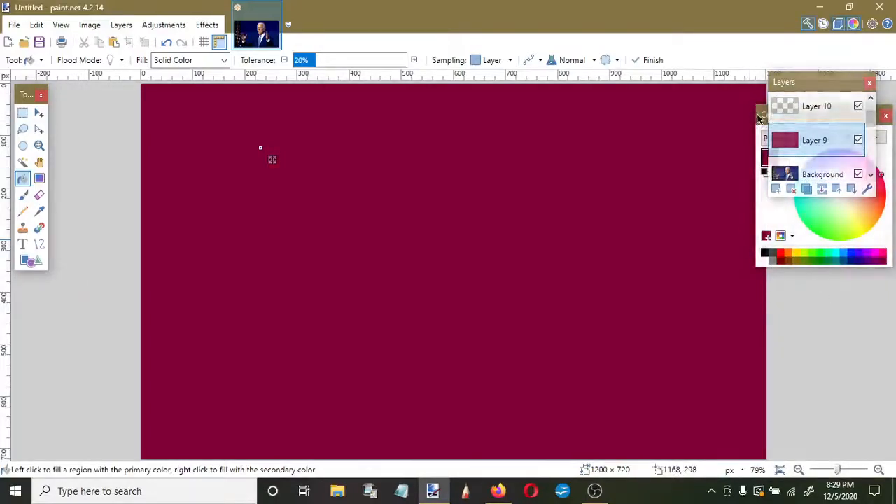
{"action": "left_click_drag", "start_coordinate": [764, 118], "coordinate": [755, 216]}
{"action": "key", "text": "m"}
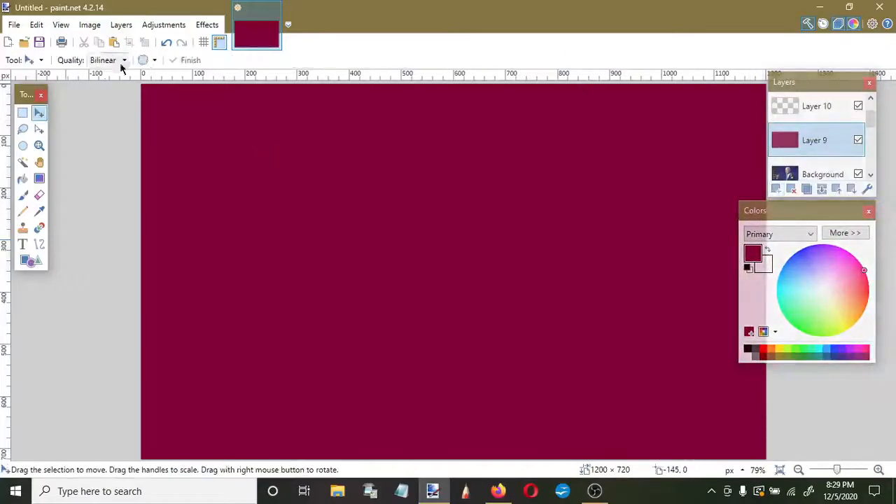
Open the layer properties of Layer 9 and try its opacity range, ending at 255.
{"action": "left_click", "coordinate": [89, 25]}
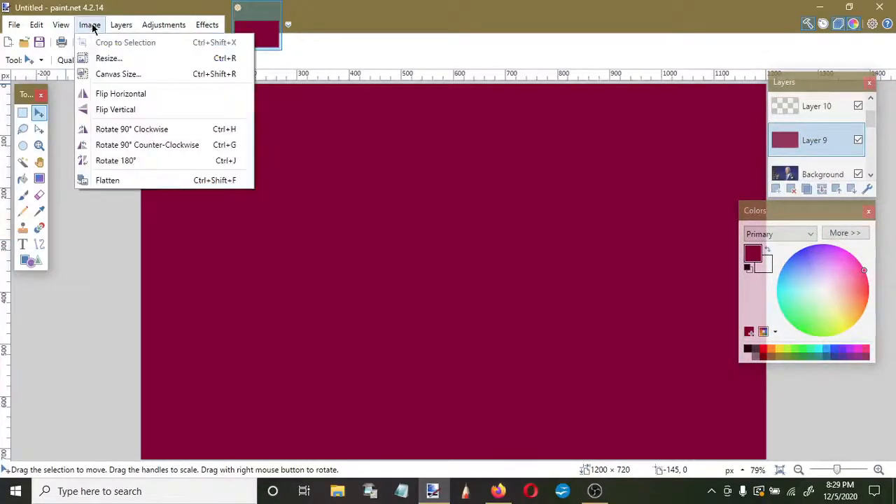
{"action": "mouse_move", "coordinate": [126, 30]}
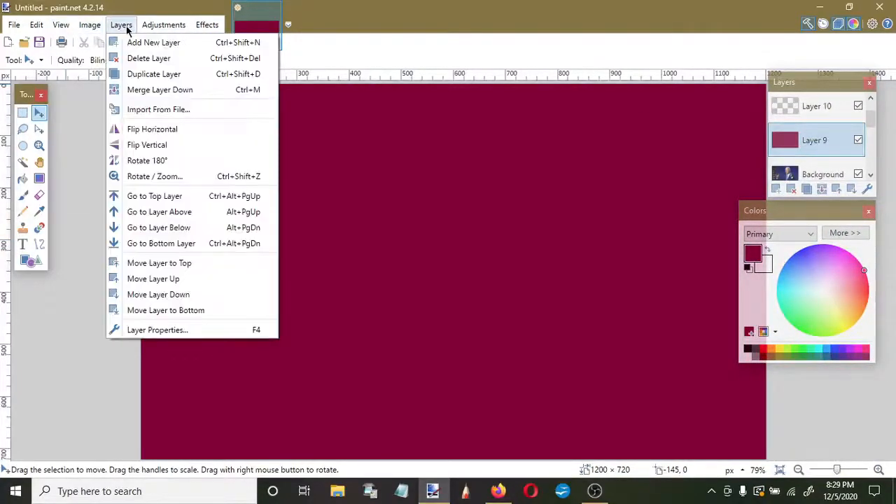
{"action": "left_click", "coordinate": [144, 329]}
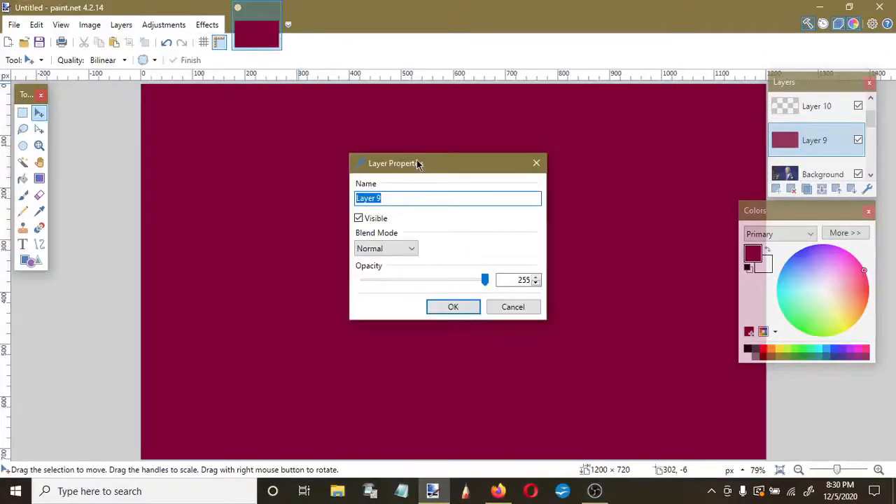
{"action": "left_click_drag", "start_coordinate": [419, 163], "coordinate": [121, 28]}
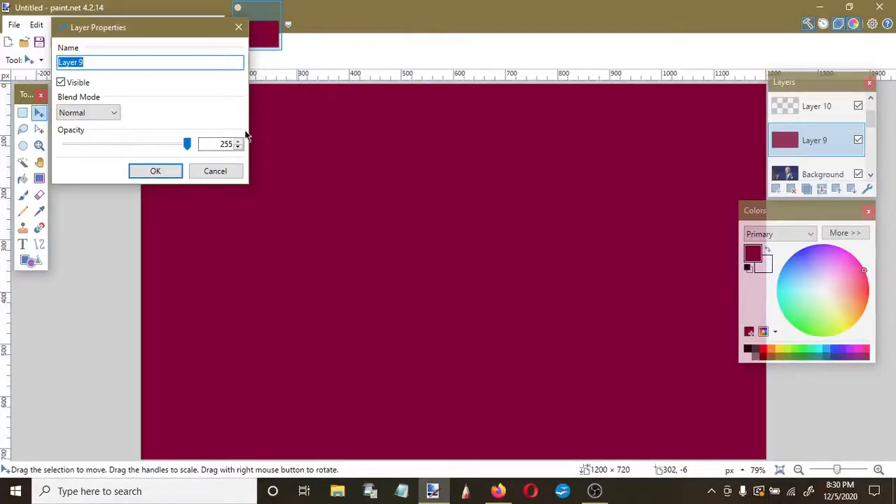
{"action": "left_click_drag", "start_coordinate": [188, 144], "coordinate": [233, 156]}
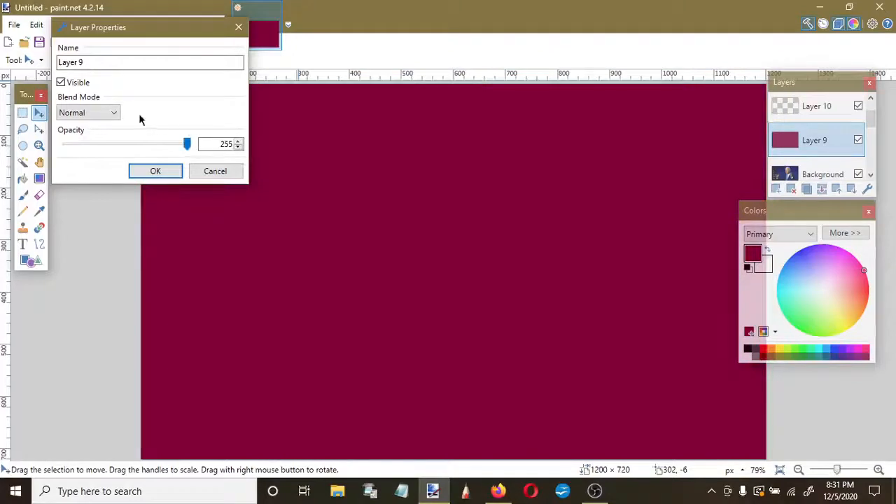
Try the Multiply, Additive, Color Burn and Color Dodge blend modes on the crimson Layer 9.
{"action": "left_click", "coordinate": [87, 115]}
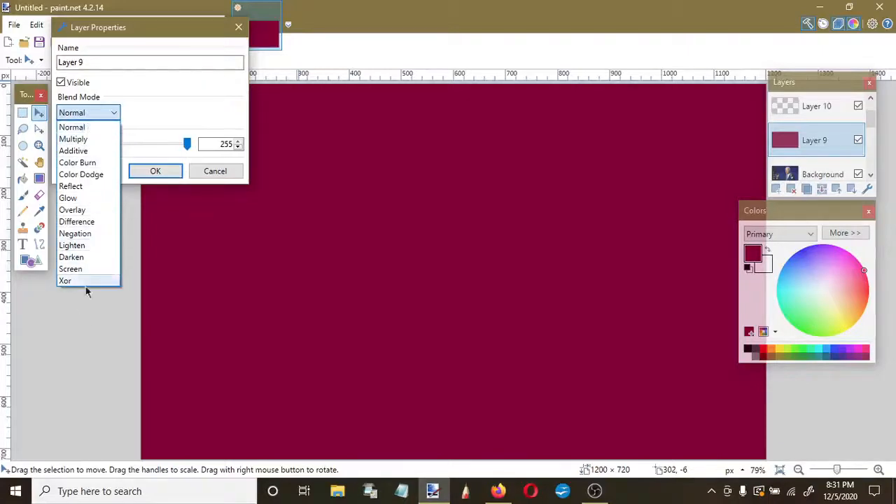
{"action": "left_click", "coordinate": [79, 139]}
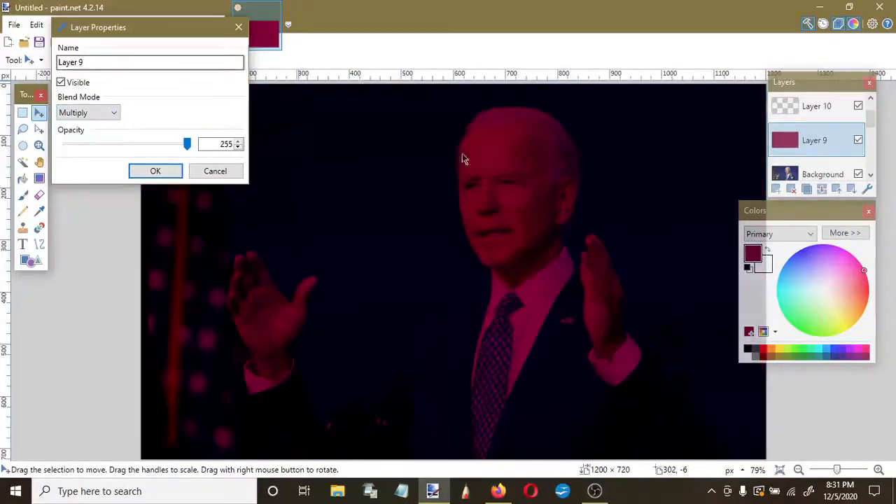
{"action": "left_click", "coordinate": [89, 119]}
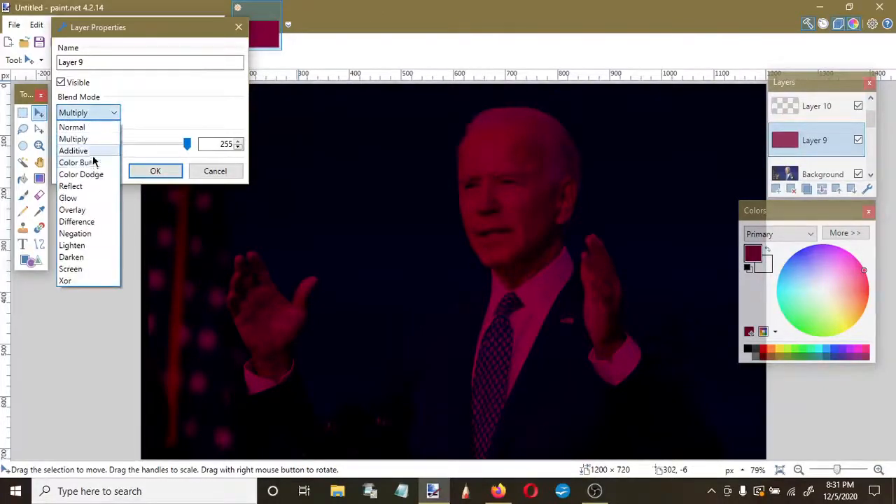
{"action": "left_click", "coordinate": [92, 151]}
{"action": "left_click", "coordinate": [89, 113]}
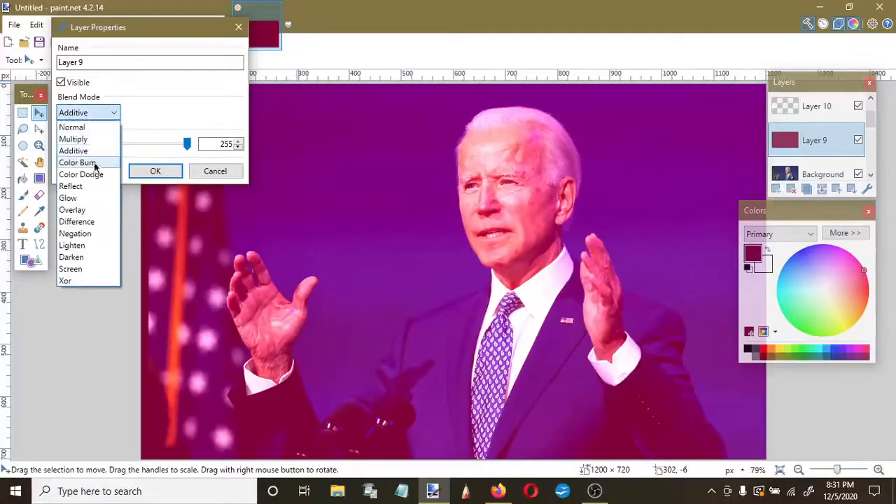
{"action": "left_click", "coordinate": [95, 166]}
{"action": "left_click", "coordinate": [91, 113]}
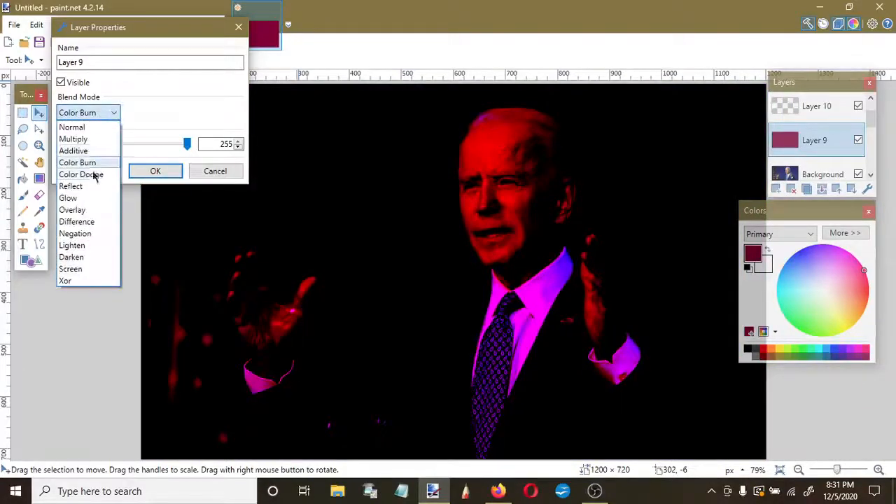
{"action": "left_click", "coordinate": [92, 175]}
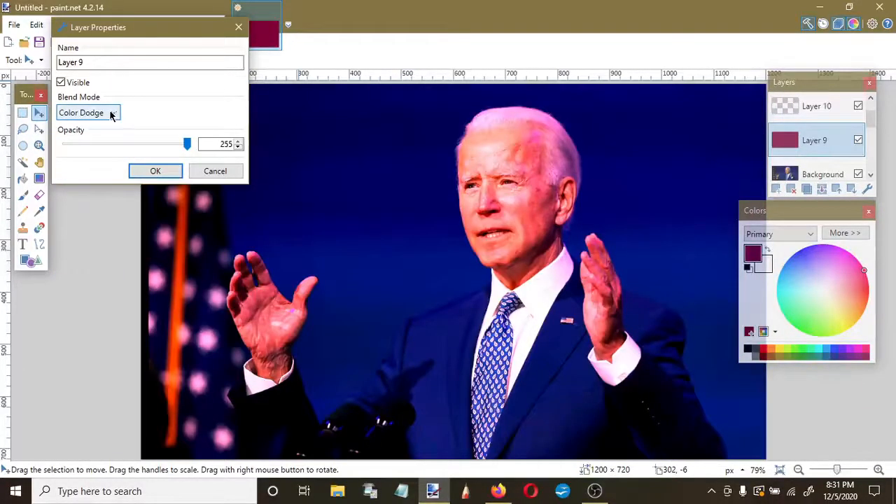
Try the Reflect, Glow and Overlay blend modes on the crimson Layer 9.
{"action": "left_click", "coordinate": [110, 113]}
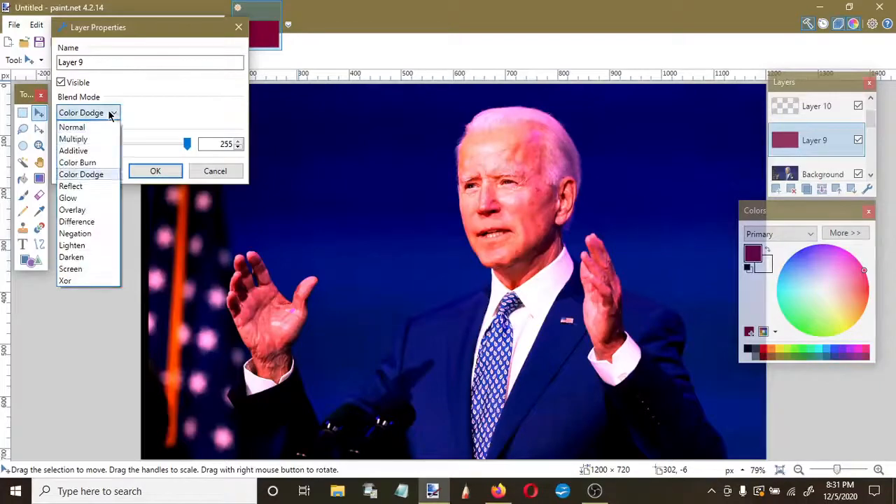
{"action": "left_click", "coordinate": [91, 187]}
{"action": "left_click", "coordinate": [98, 112]}
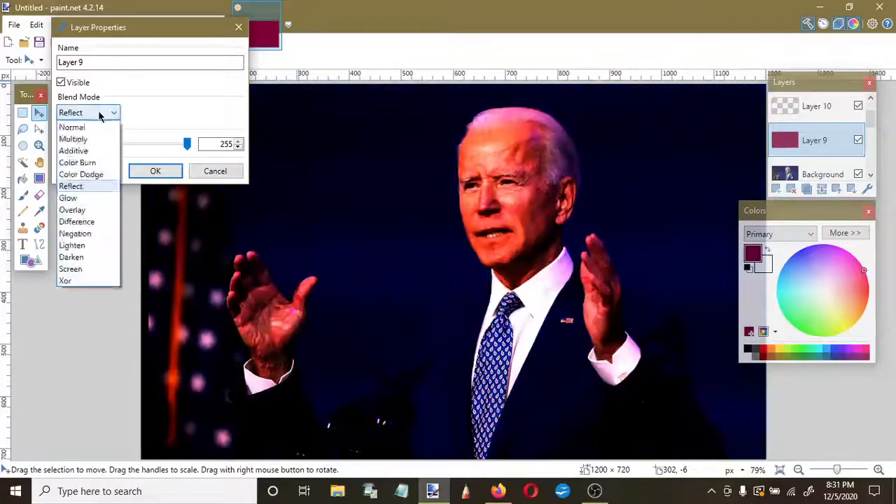
{"action": "left_click", "coordinate": [100, 197]}
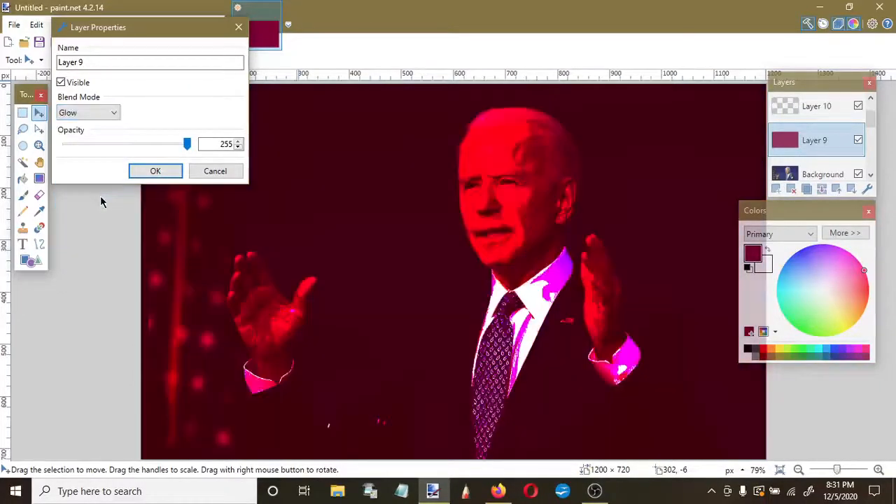
{"action": "left_click", "coordinate": [105, 112]}
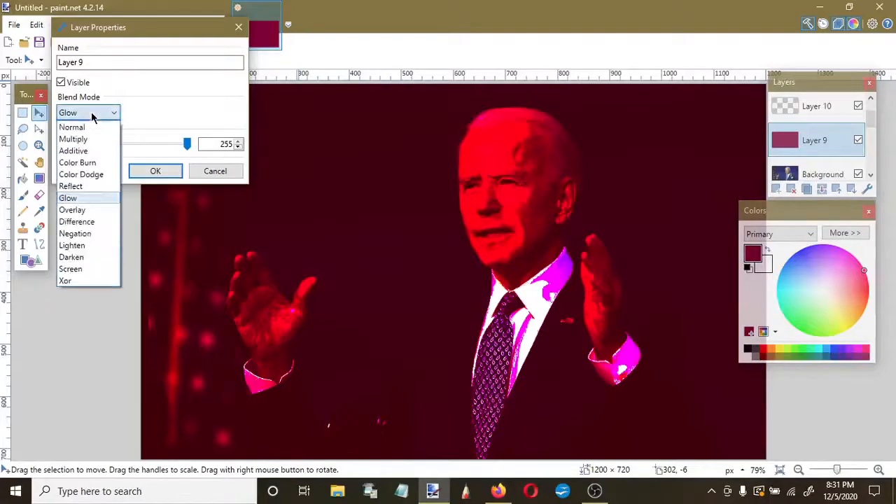
{"action": "left_click", "coordinate": [93, 208]}
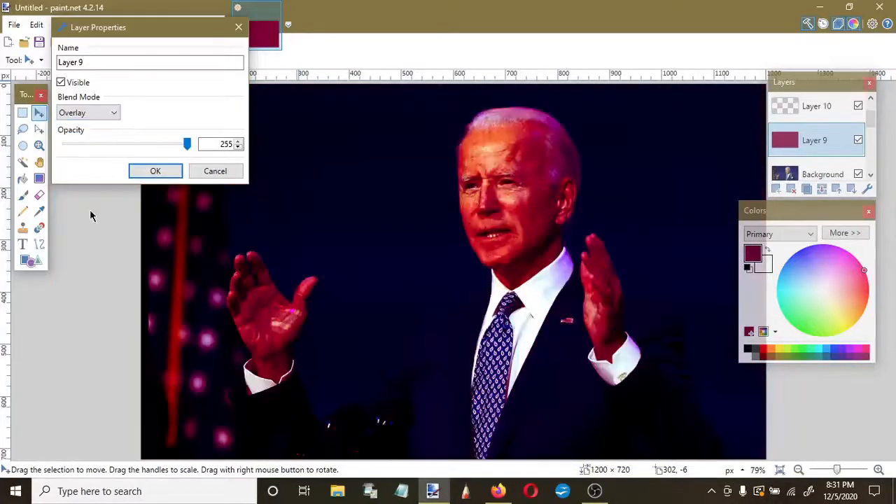
Try the Negation, Xor, Screen and Darken blend modes on the crimson Layer 9.
{"action": "left_click", "coordinate": [110, 112]}
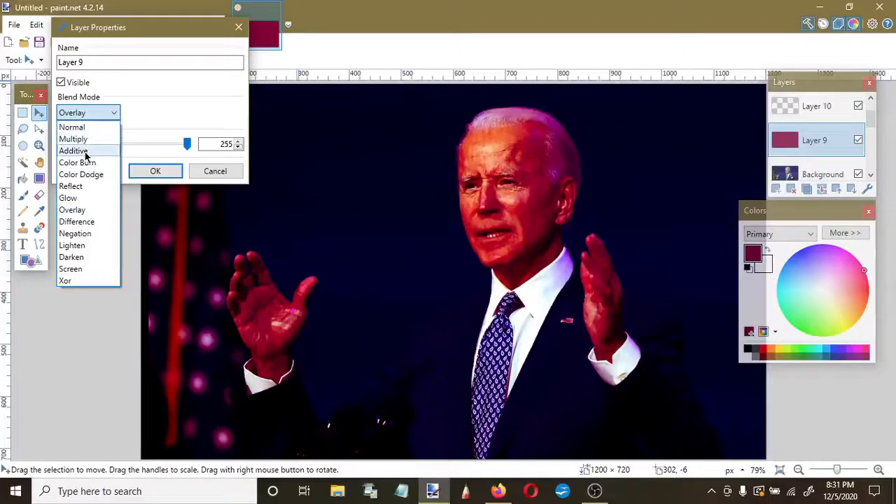
{"action": "left_click", "coordinate": [77, 233]}
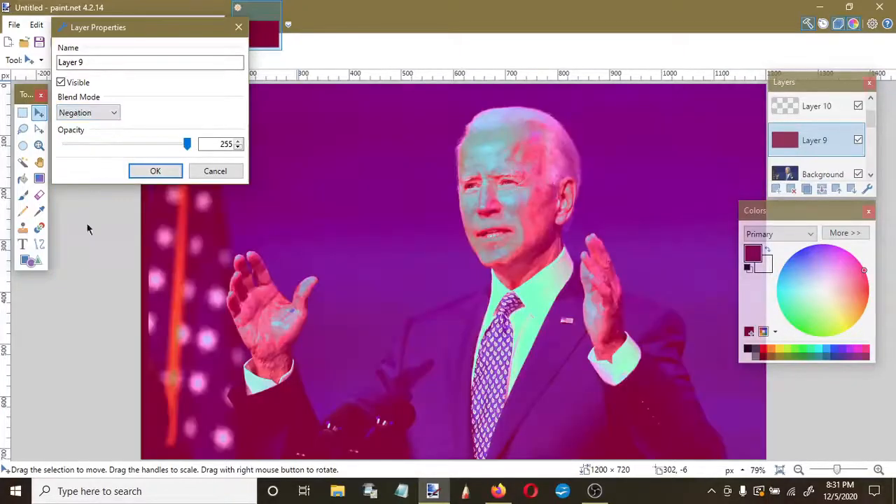
{"action": "left_click", "coordinate": [107, 118]}
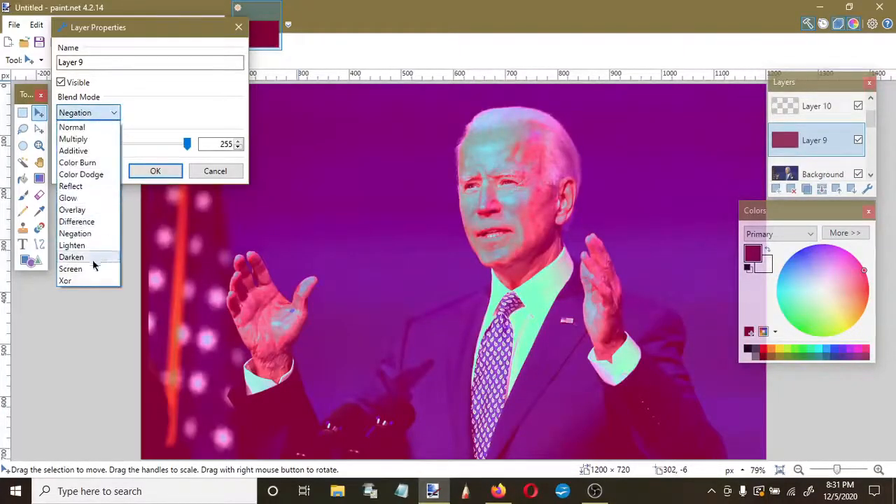
{"action": "left_click", "coordinate": [75, 283]}
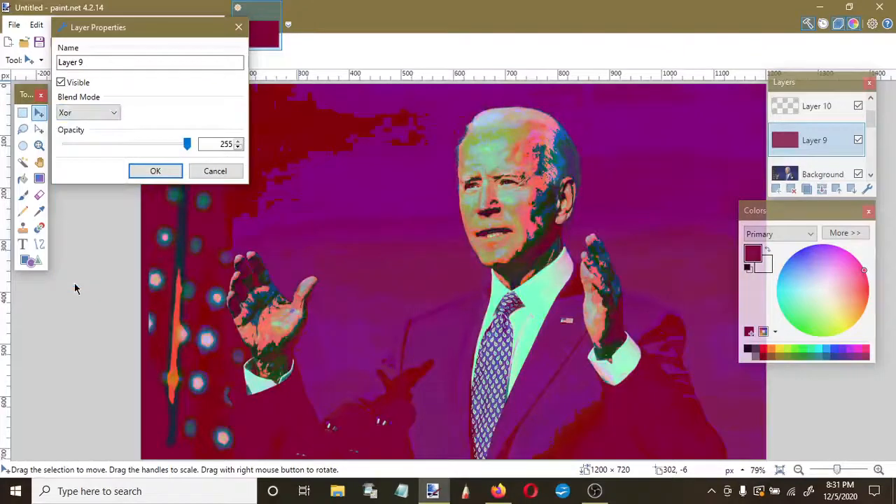
{"action": "left_click", "coordinate": [111, 112]}
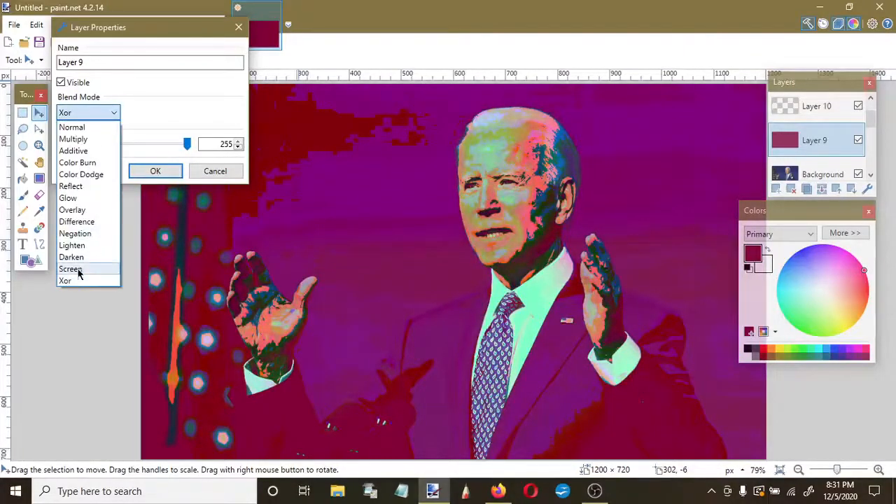
{"action": "left_click", "coordinate": [79, 270]}
{"action": "left_click", "coordinate": [98, 113]}
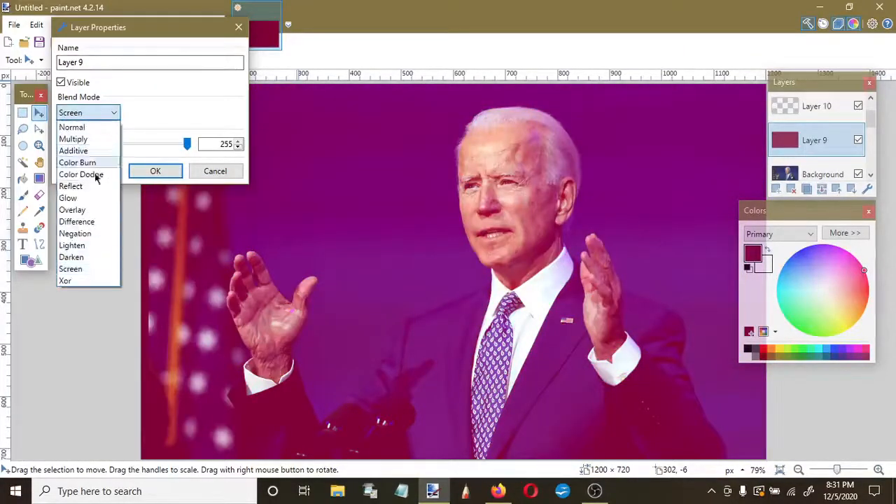
{"action": "left_click", "coordinate": [80, 257]}
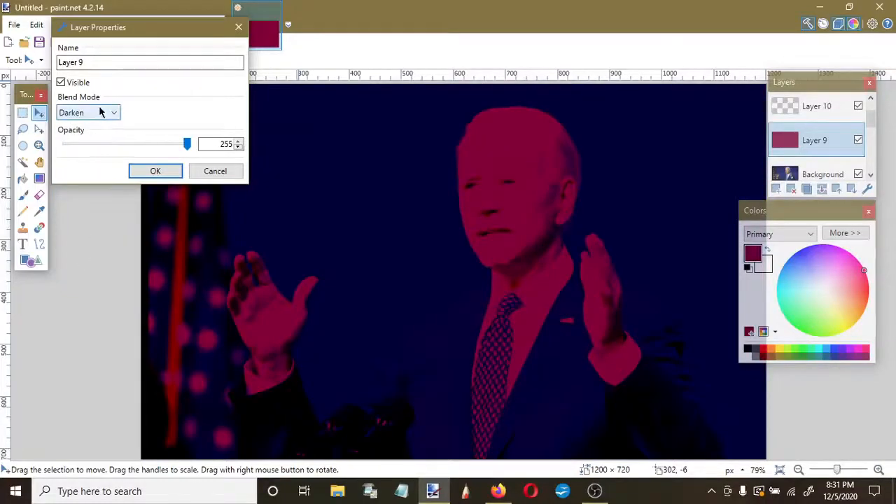
Go back through the Negation and Glow blend modes on Layer 9, ending on Reflect.
{"action": "left_click", "coordinate": [100, 113]}
{"action": "left_click", "coordinate": [77, 234]}
{"action": "left_click", "coordinate": [101, 114]}
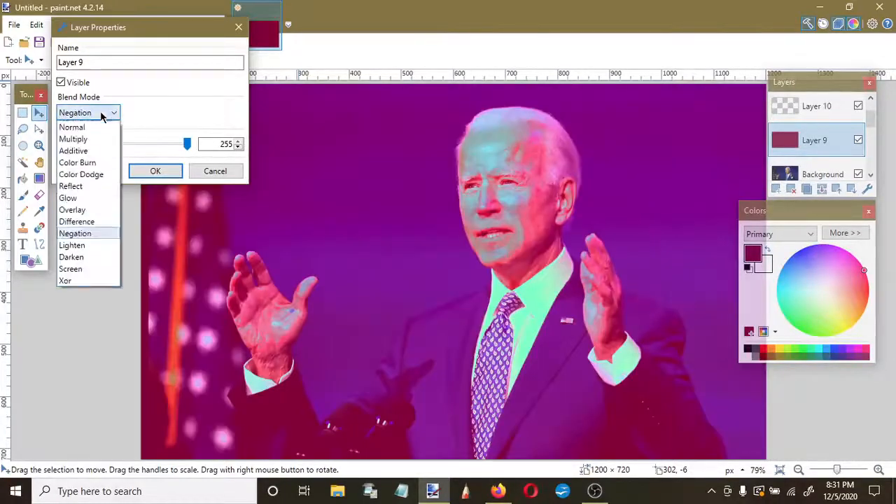
{"action": "left_click", "coordinate": [84, 199]}
{"action": "left_click", "coordinate": [108, 113]}
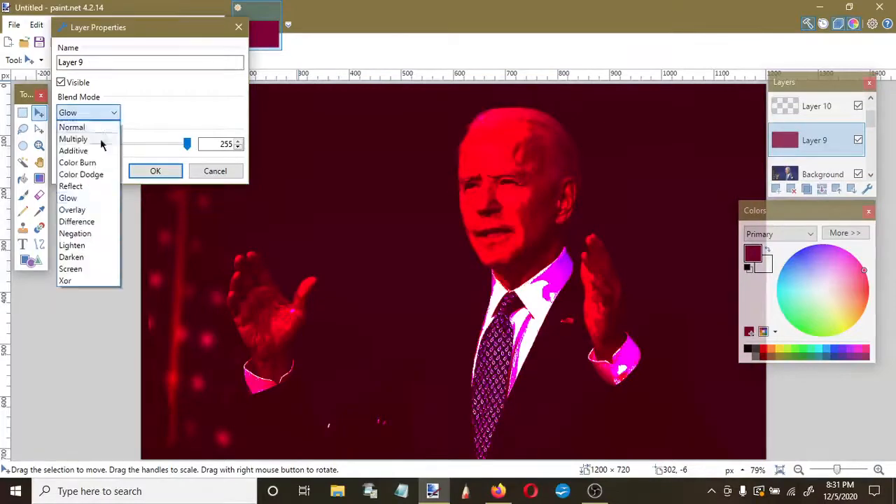
{"action": "left_click", "coordinate": [98, 187]}
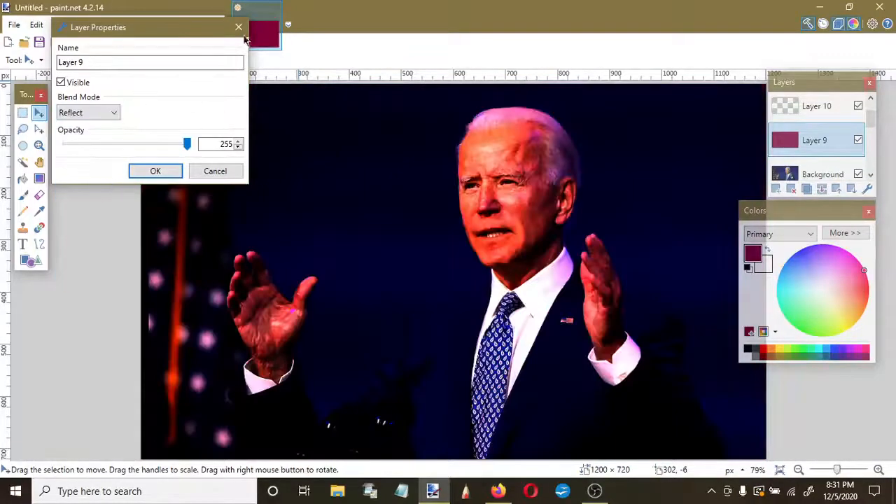
Try the Reflect blend on Layer 9 at opacity 0 and 255, try another mode at reduced opacity, and discard the property changes.
{"action": "left_click_drag", "start_coordinate": [187, 143], "coordinate": [47, 144]}
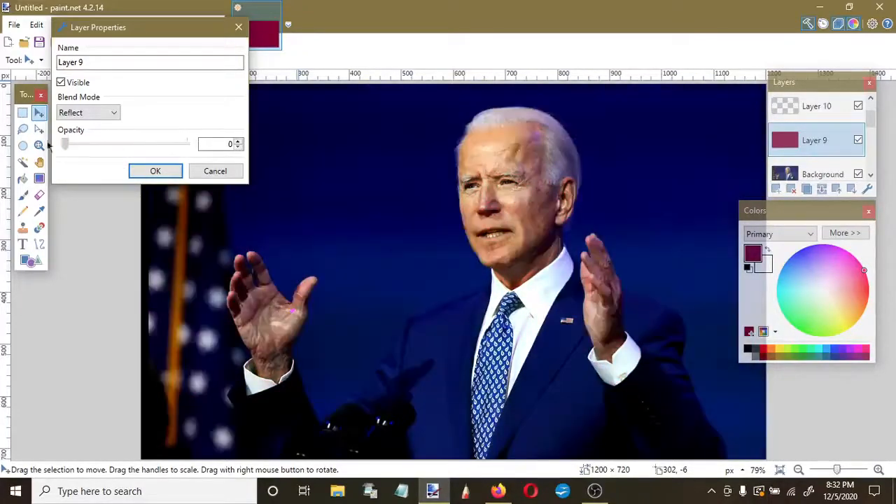
{"action": "left_click_drag", "start_coordinate": [120, 145], "coordinate": [219, 143]}
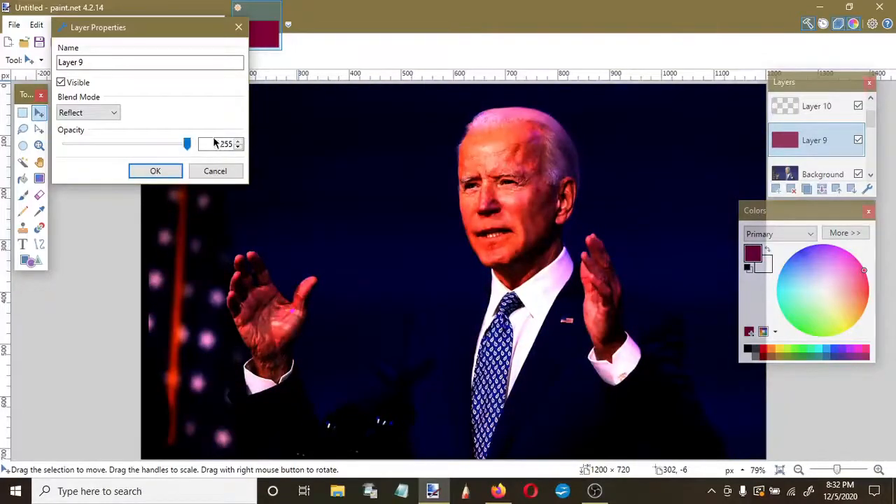
{"action": "left_click", "coordinate": [98, 113]}
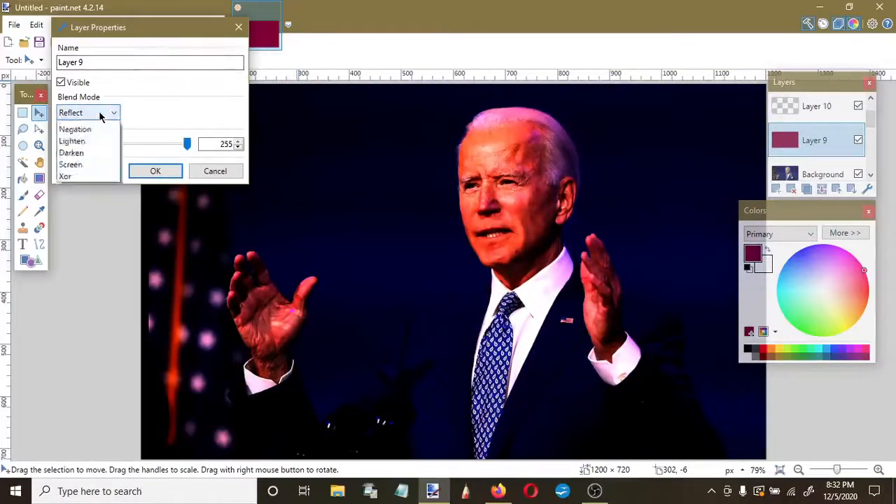
{"action": "left_click", "coordinate": [90, 164]}
{"action": "mouse_move", "coordinate": [189, 144]}
{"action": "left_mouse_down"}
{"action": "mouse_move", "coordinate": [96, 144]}
{"action": "mouse_move", "coordinate": [155, 147]}
{"action": "left_mouse_up"}
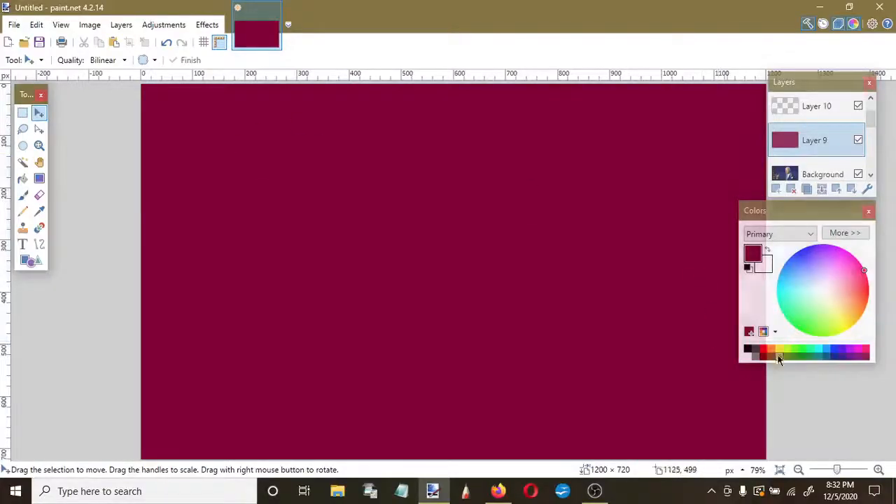
Fill the whole of Layer 9 with solid dark green using the Paint Bucket.
{"action": "left_click", "coordinate": [21, 181]}
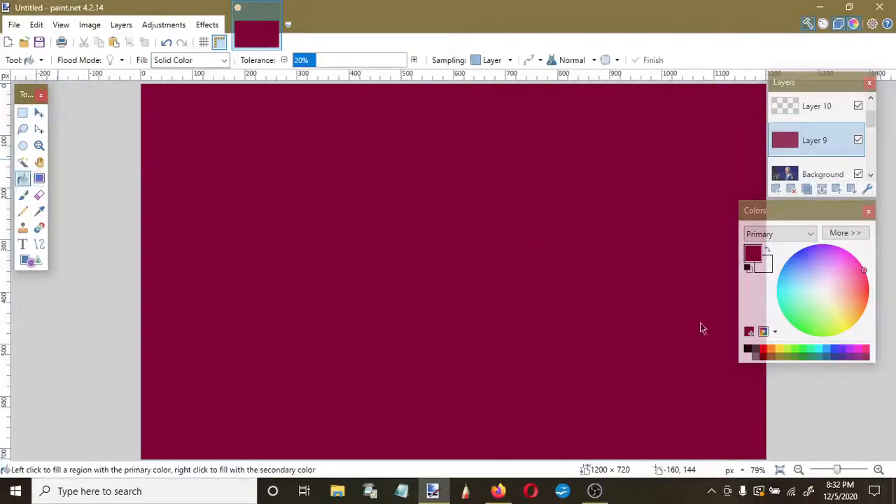
{"action": "left_click", "coordinate": [796, 357]}
{"action": "left_click", "coordinate": [560, 248]}
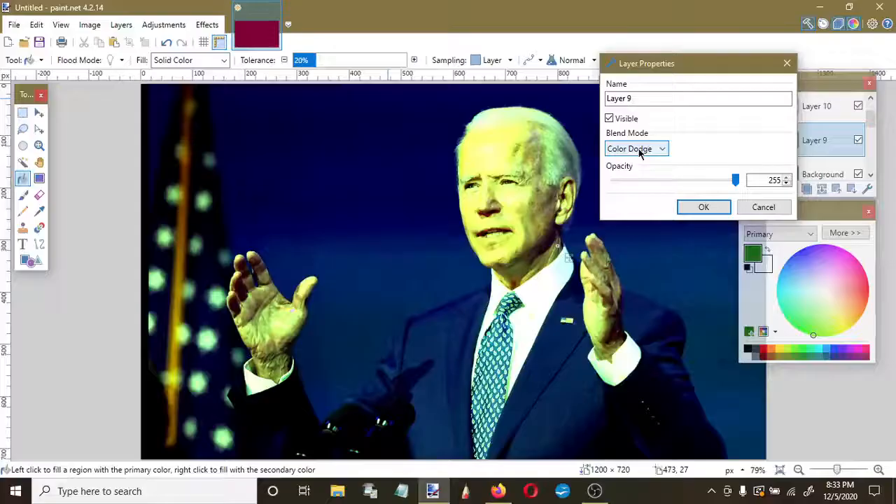
Try the Glow, Overlay, Negation, Darken and Xor blend modes on the green Layer 9, and discard the property changes.
{"action": "left_click", "coordinate": [633, 149]}
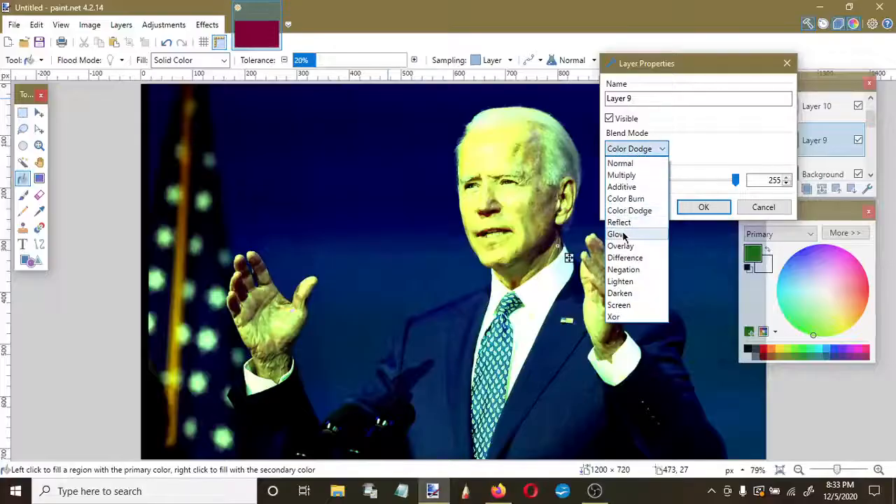
{"action": "left_click", "coordinate": [615, 234]}
{"action": "left_click", "coordinate": [632, 149]}
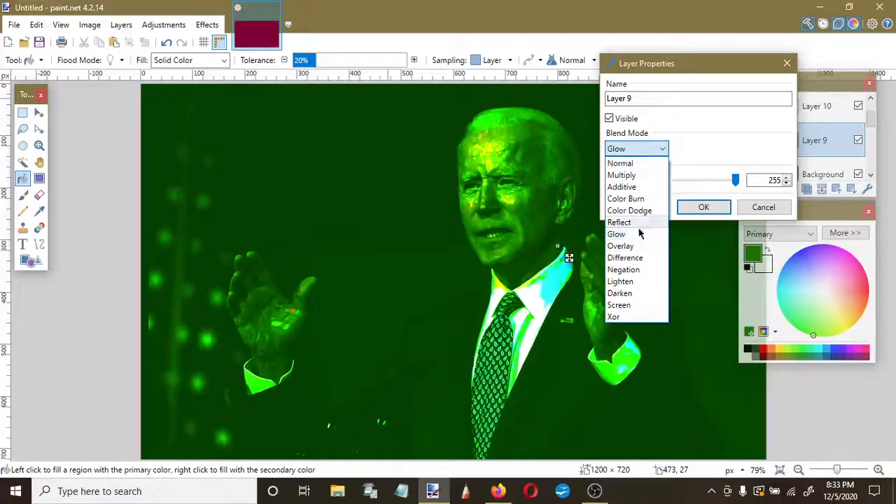
{"action": "left_click", "coordinate": [639, 246]}
{"action": "left_click", "coordinate": [640, 150]}
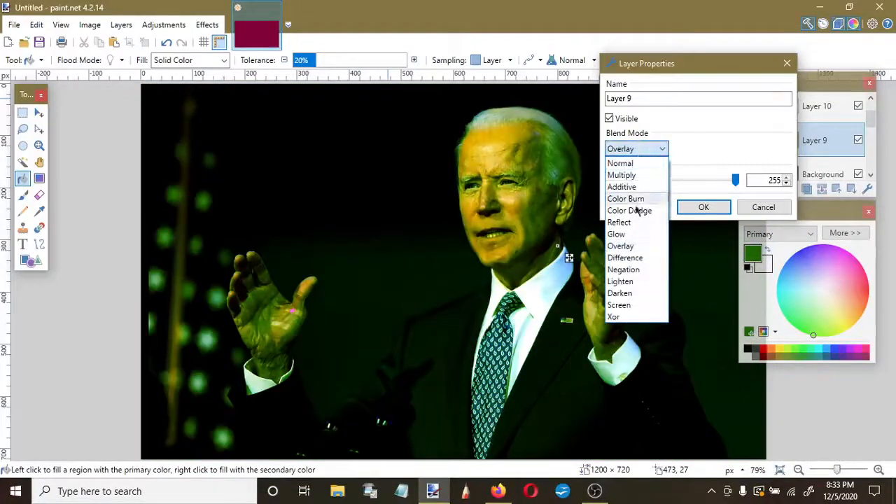
{"action": "left_click", "coordinate": [626, 270]}
{"action": "left_click", "coordinate": [630, 148]}
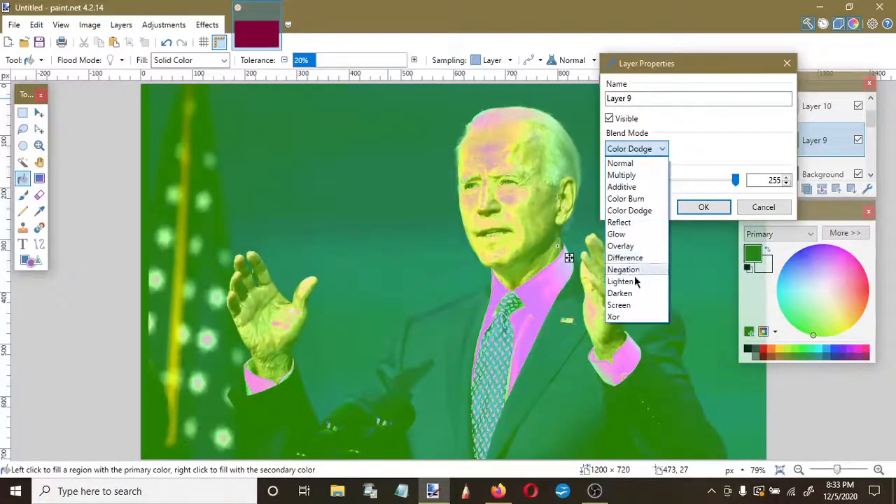
{"action": "left_click", "coordinate": [629, 293]}
{"action": "left_click", "coordinate": [654, 149]}
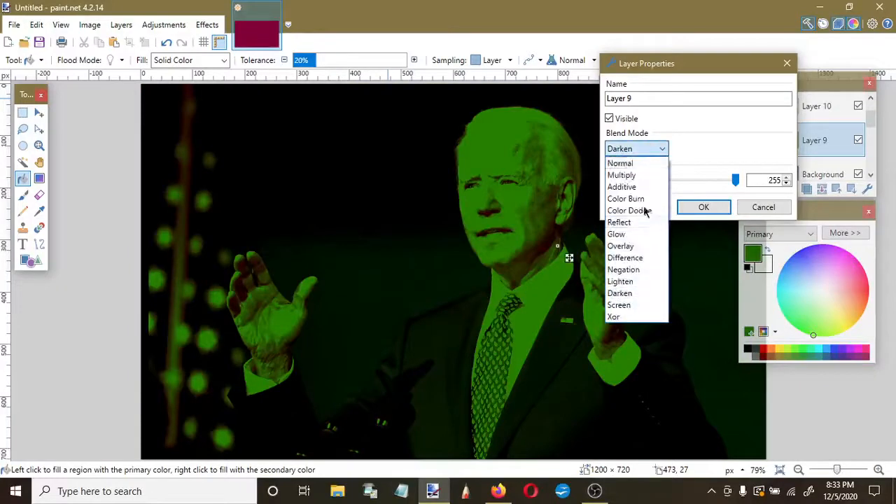
{"action": "left_click", "coordinate": [626, 319]}
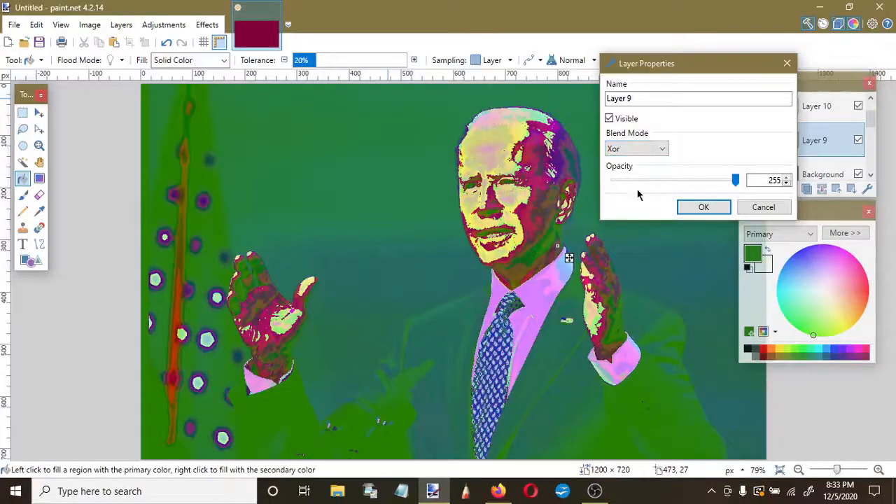
{"action": "left_click", "coordinate": [764, 207]}
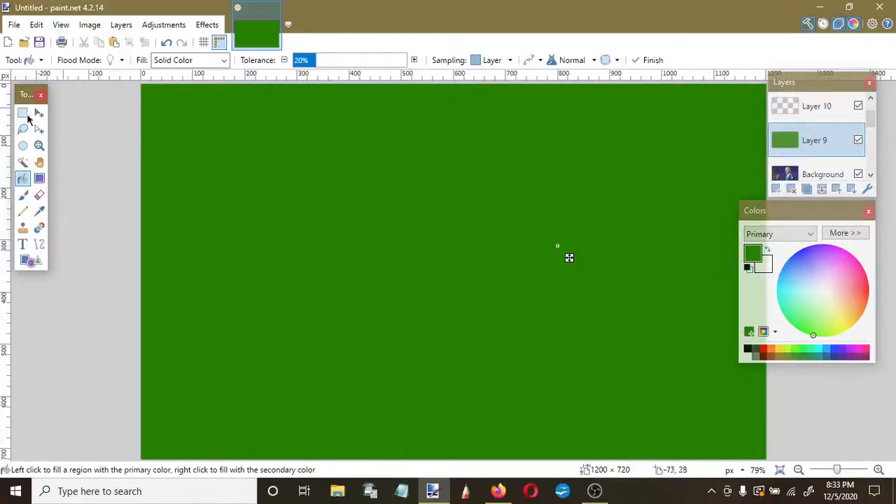
Draw a linear green-to-white gradient on Layer 9, adjusting it to run from the canvas's upper edge to its lower edge.
{"action": "left_click", "coordinate": [39, 178]}
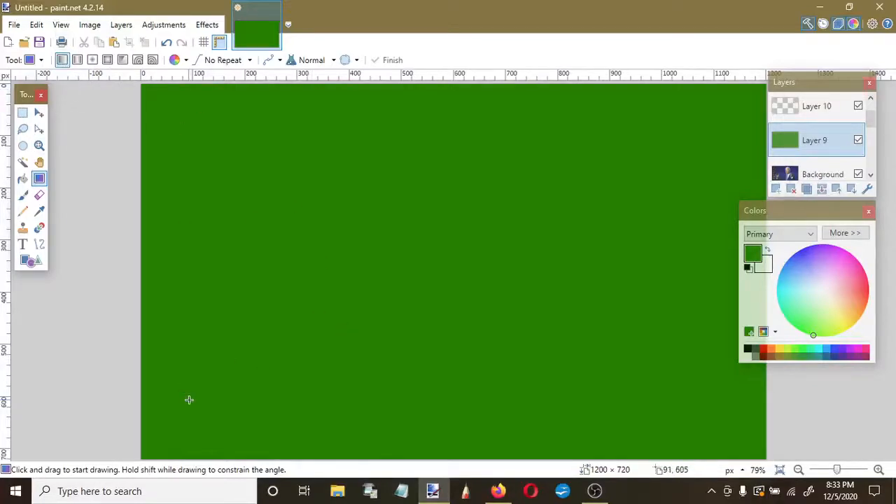
{"action": "left_click_drag", "start_coordinate": [174, 420], "coordinate": [733, 129]}
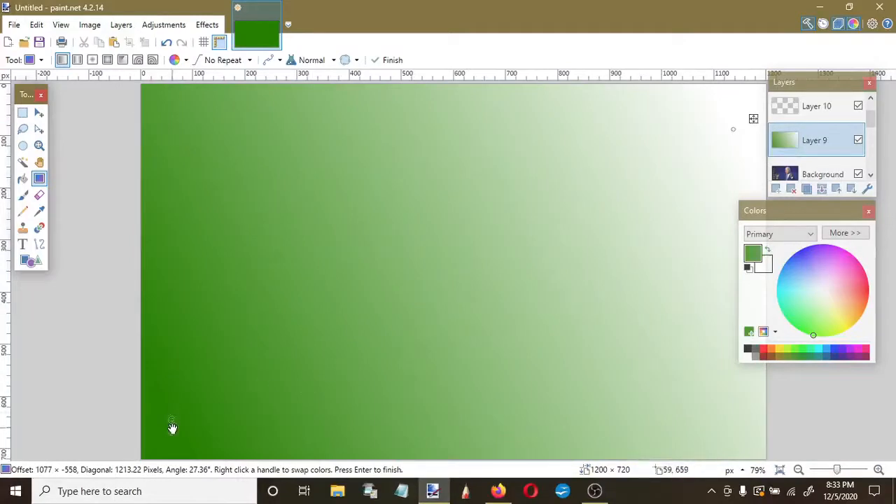
{"action": "left_click_drag", "start_coordinate": [172, 427], "coordinate": [417, 100]}
{"action": "left_click_drag", "start_coordinate": [733, 129], "coordinate": [450, 452]}
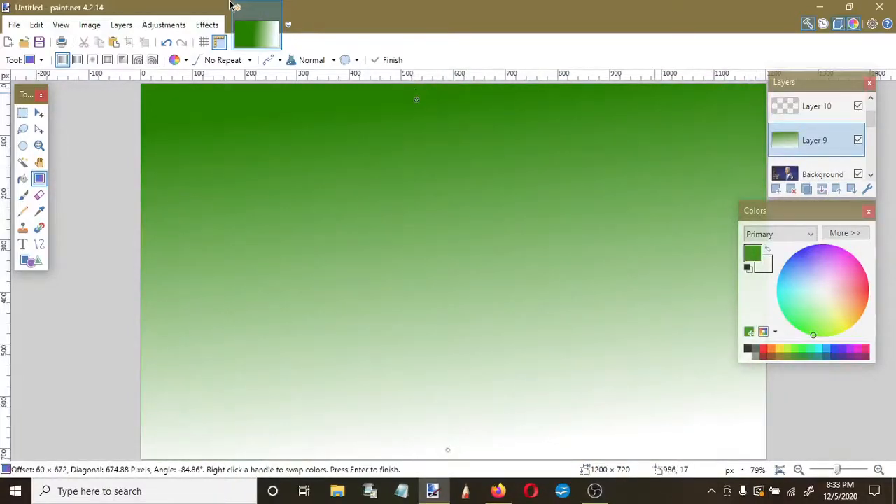
Try the Color Dodge, Negation and Overlay blend modes on the gradient-filled Layer 9, and discard the property changes.
{"action": "left_click", "coordinate": [163, 25]}
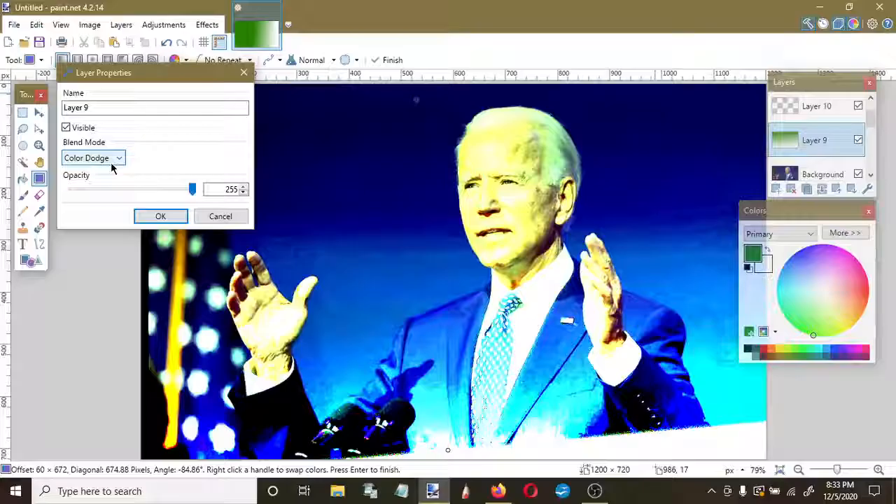
{"action": "left_click", "coordinate": [111, 160]}
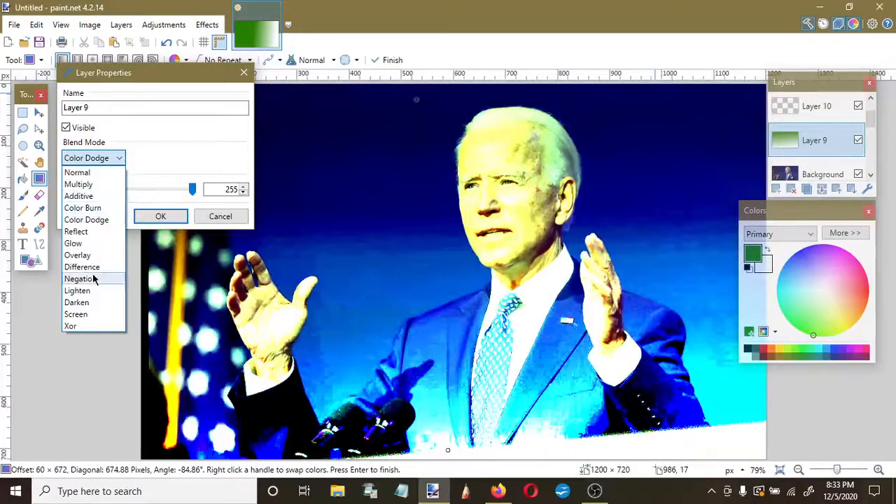
{"action": "left_click", "coordinate": [84, 279]}
{"action": "left_click", "coordinate": [108, 166]}
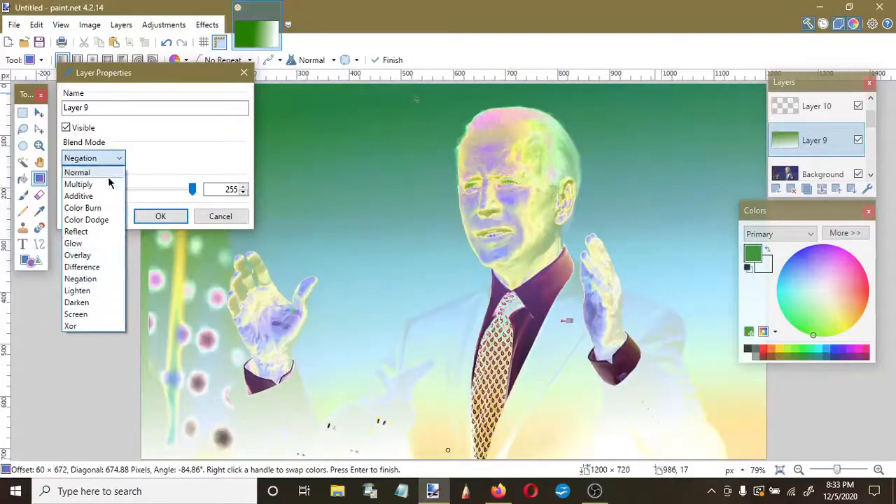
{"action": "left_click", "coordinate": [110, 254]}
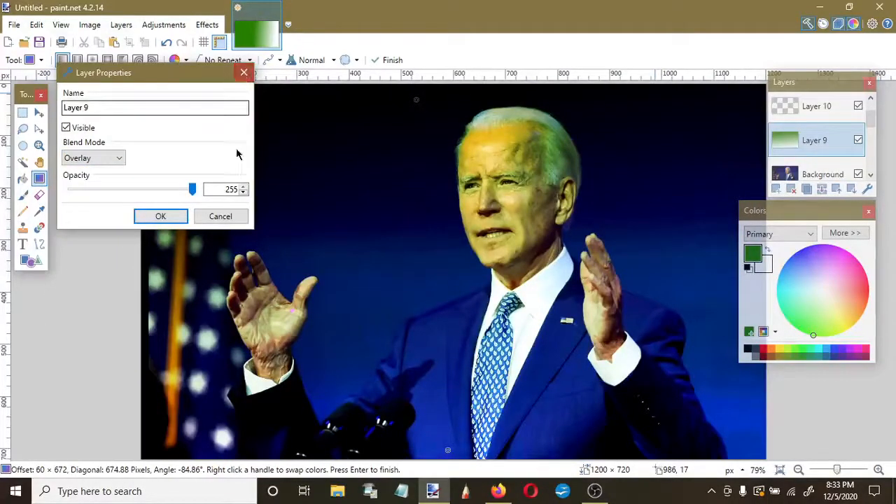
{"action": "left_click", "coordinate": [235, 217]}
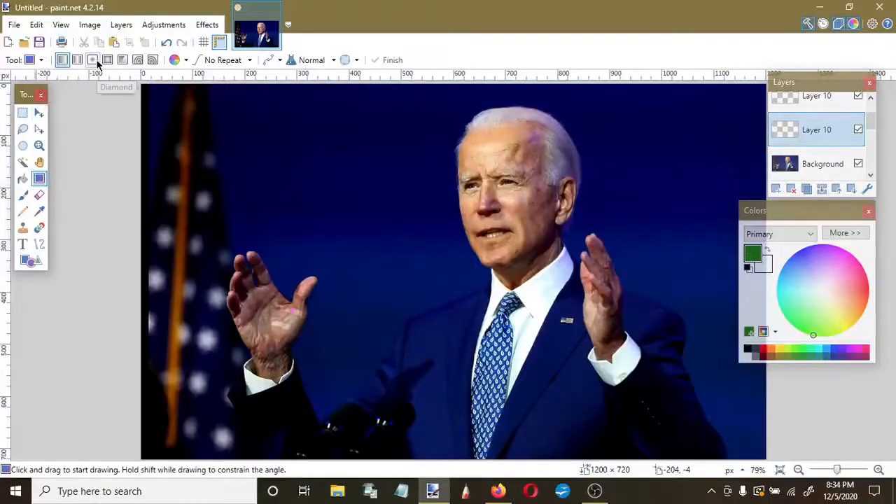
Set the Gradient tool to radial and the primary color to light pink, hex FFBFE3.
{"action": "left_click", "coordinate": [107, 62]}
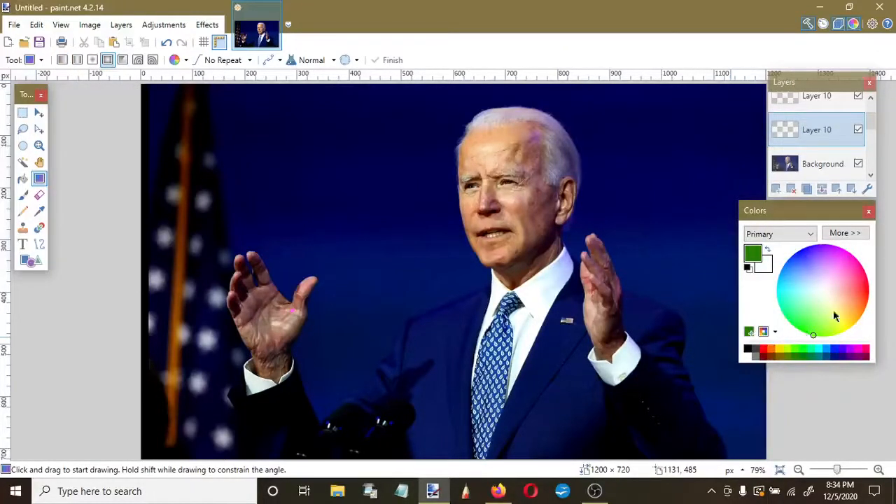
{"action": "mouse_move", "coordinate": [853, 289]}
{"action": "left_mouse_down"}
{"action": "mouse_move", "coordinate": [847, 259]}
{"action": "mouse_move", "coordinate": [827, 252]}
{"action": "mouse_move", "coordinate": [838, 269]}
{"action": "mouse_move", "coordinate": [842, 258]}
{"action": "mouse_move", "coordinate": [839, 274]}
{"action": "mouse_move", "coordinate": [850, 275]}
{"action": "left_mouse_up"}
{"action": "left_click", "coordinate": [844, 232]}
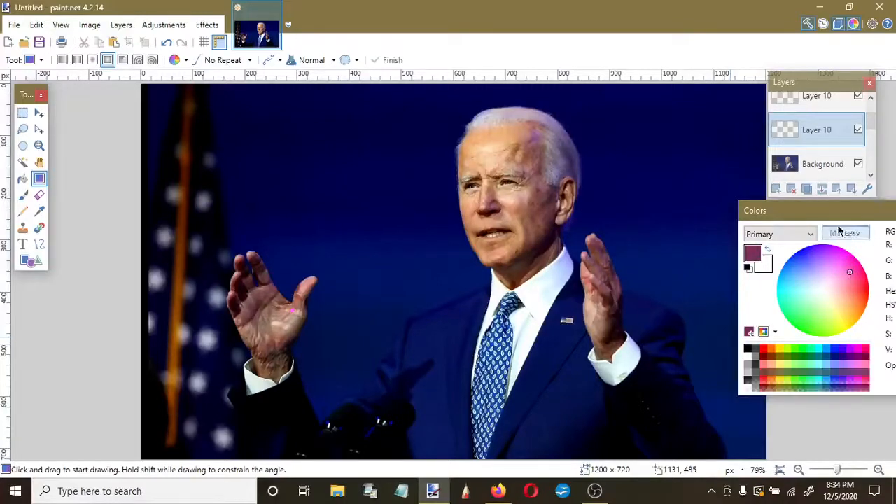
{"action": "left_click_drag", "start_coordinate": [822, 214], "coordinate": [508, 123]}
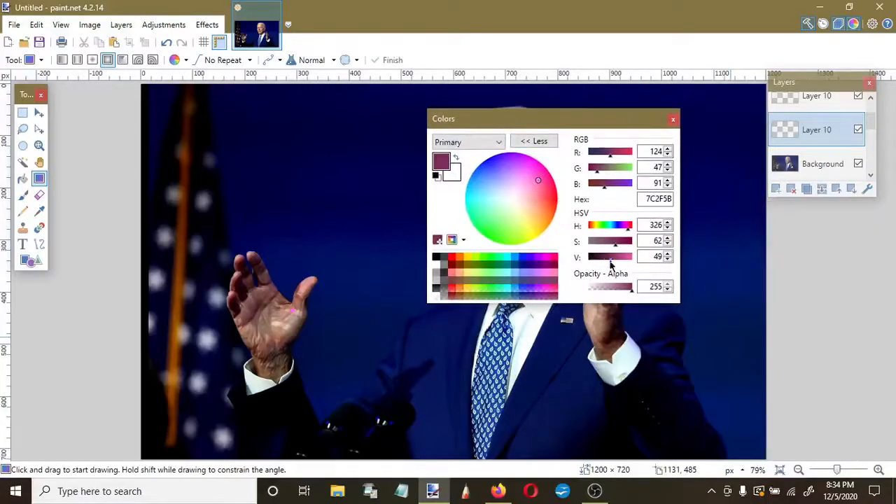
{"action": "mouse_move", "coordinate": [618, 247]}
{"action": "left_mouse_down"}
{"action": "mouse_move", "coordinate": [601, 247]}
{"action": "mouse_move", "coordinate": [653, 256]}
{"action": "left_mouse_up"}
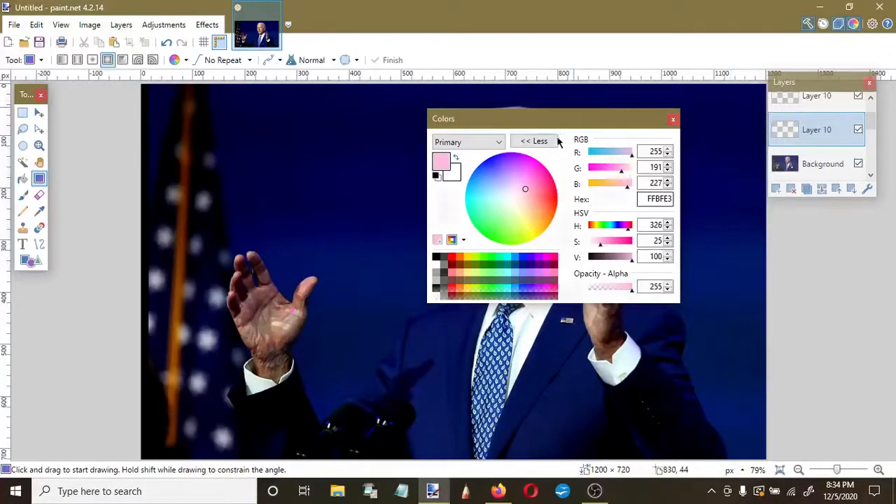
{"action": "left_click", "coordinate": [673, 120]}
{"action": "left_click", "coordinate": [168, 27]}
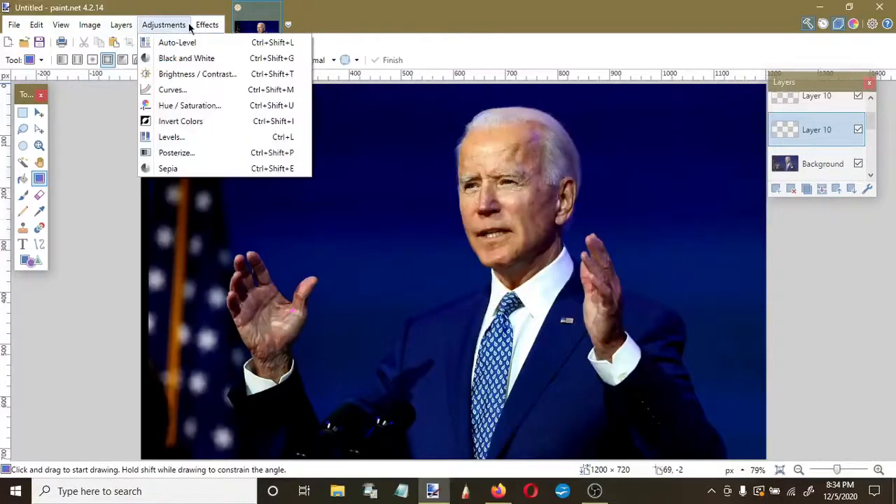
{"action": "left_click", "coordinate": [189, 28]}
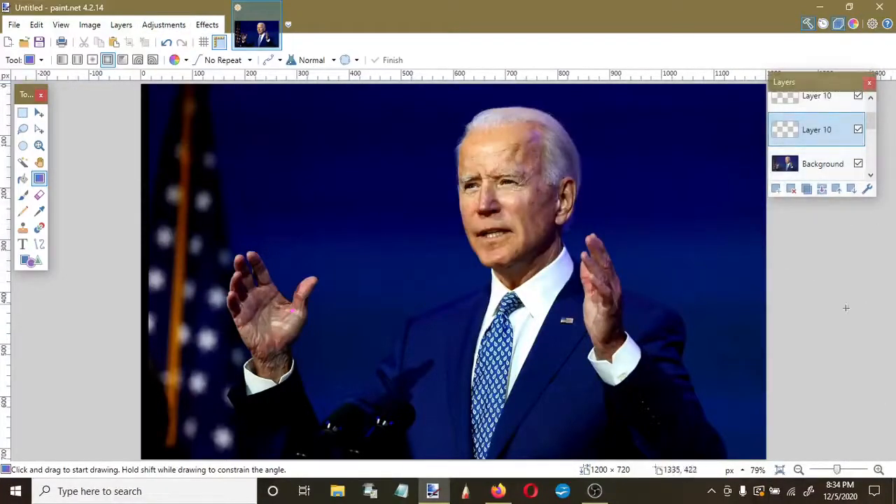
Set the secondary color to dark red.
{"action": "left_click", "coordinate": [854, 25]}
{"action": "left_click_drag", "start_coordinate": [526, 120], "coordinate": [737, 167]}
{"action": "left_click", "coordinate": [668, 223]}
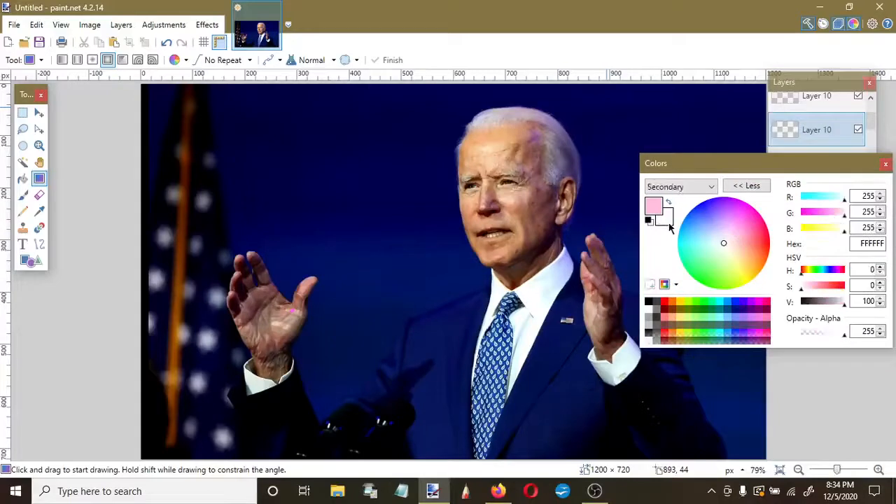
{"action": "left_click", "coordinate": [667, 313]}
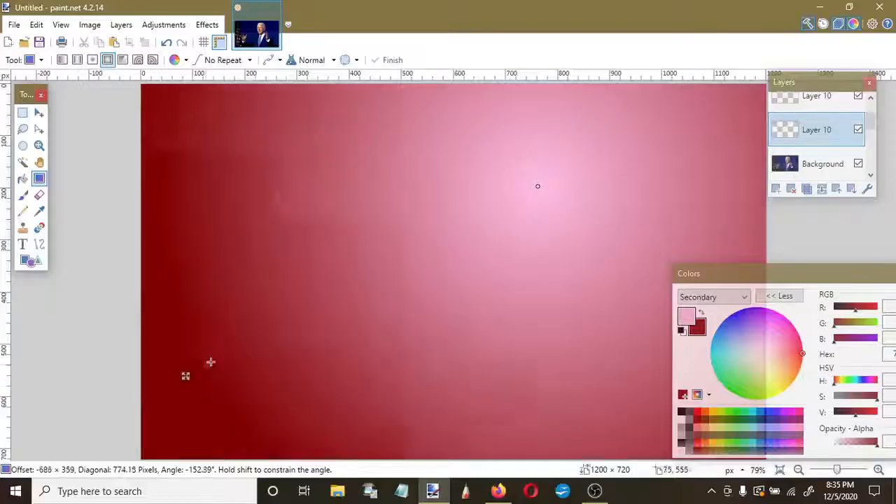
Draw a radial gradient from pink to dark red on Layer 10, centered near the man's mouth with a radius of about 599 pixels.
{"action": "left_click_drag", "start_coordinate": [210, 362], "coordinate": [159, 138]}
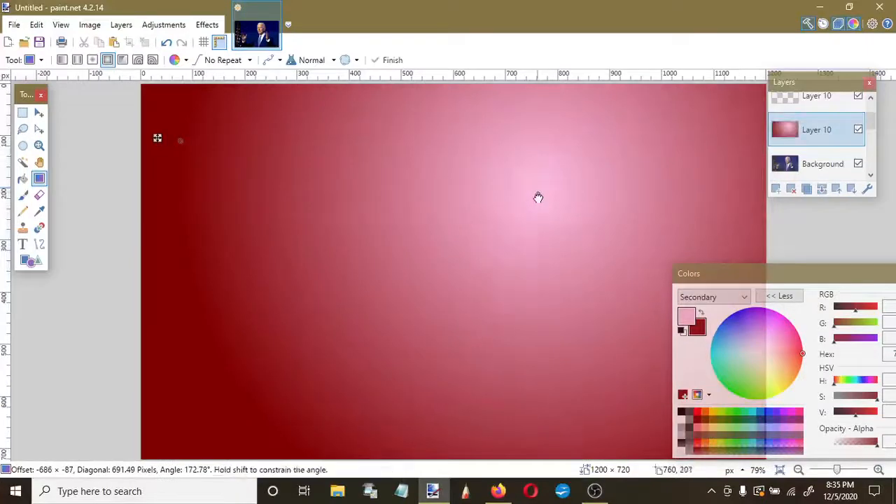
{"action": "left_click_drag", "start_coordinate": [537, 190], "coordinate": [517, 237]}
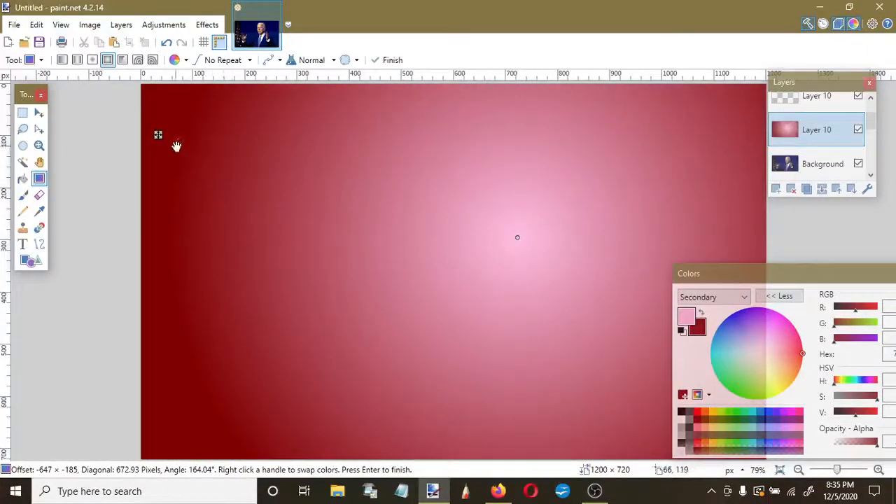
{"action": "mouse_move", "coordinate": [178, 146]}
{"action": "left_mouse_down"}
{"action": "mouse_move", "coordinate": [175, 115]}
{"action": "mouse_move", "coordinate": [195, 116]}
{"action": "mouse_move", "coordinate": [178, 97]}
{"action": "mouse_move", "coordinate": [172, 112]}
{"action": "mouse_move", "coordinate": [175, 104]}
{"action": "mouse_move", "coordinate": [227, 124]}
{"action": "left_mouse_up"}
Try the Additive, Multiply and Overlay blend modes on the gradient-filled Layer 10.
{"action": "left_click", "coordinate": [121, 25]}
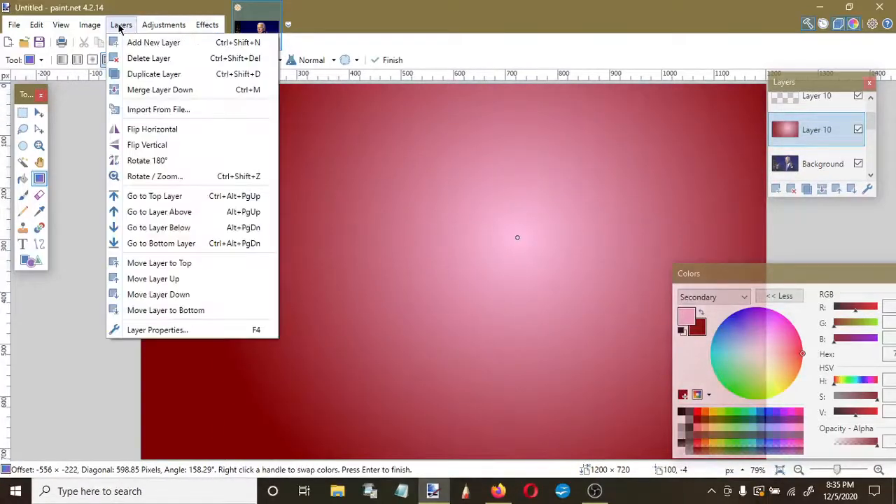
{"action": "mouse_move", "coordinate": [164, 28]}
{"action": "mouse_move", "coordinate": [120, 24]}
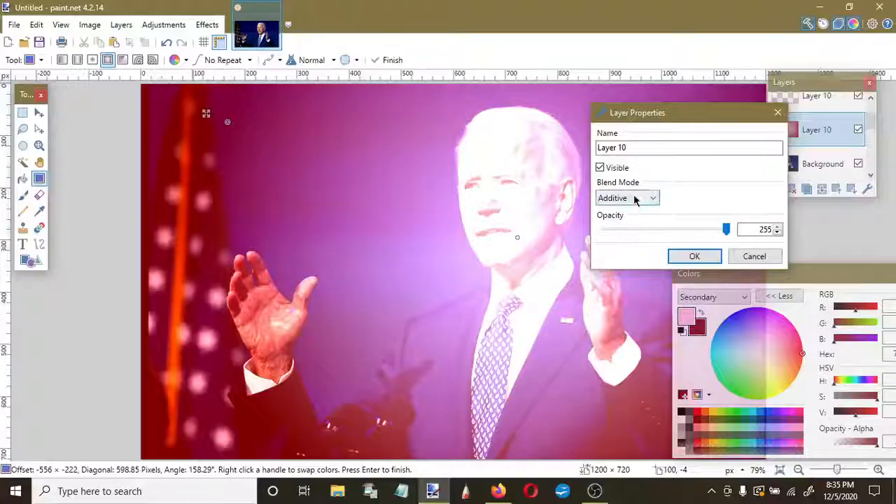
{"action": "left_click", "coordinate": [633, 199]}
{"action": "left_click", "coordinate": [620, 238]}
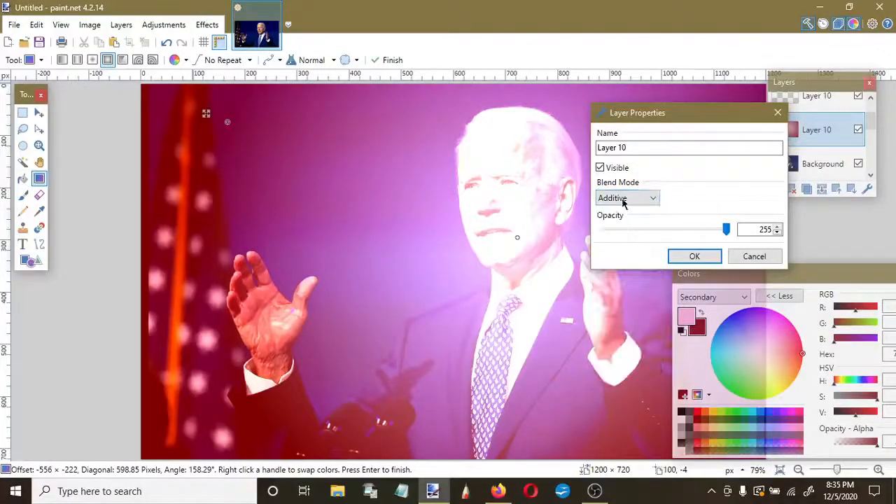
{"action": "left_click", "coordinate": [622, 200]}
{"action": "left_click", "coordinate": [615, 224]}
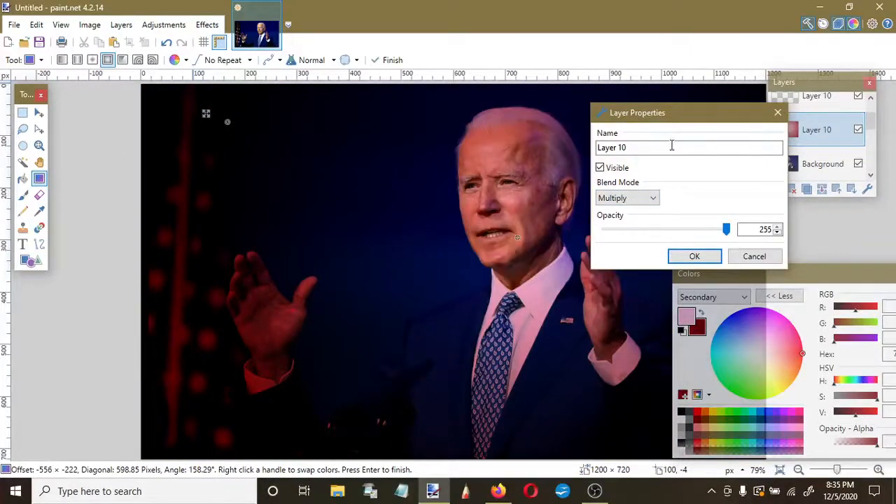
{"action": "left_click", "coordinate": [625, 199]}
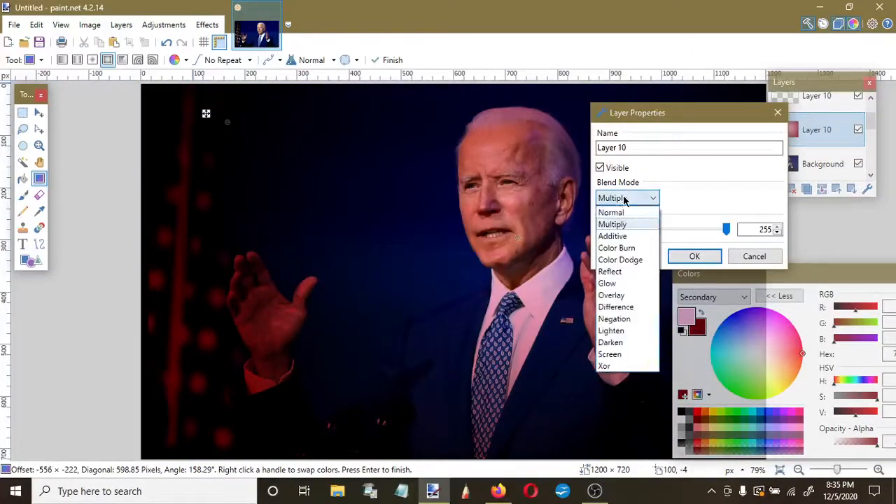
{"action": "left_click", "coordinate": [619, 295]}
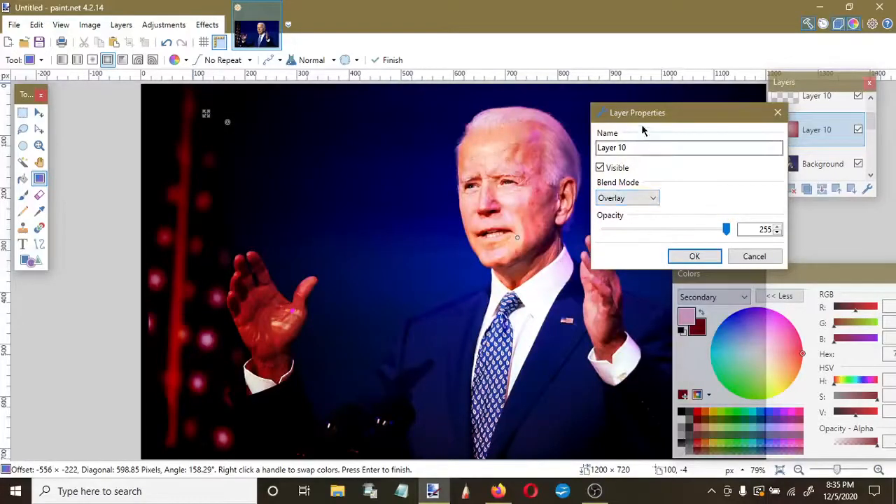
Try the Negation, Darken, Xor and Lighten blend modes on Layer 10.
{"action": "left_click_drag", "start_coordinate": [648, 114], "coordinate": [754, 81]}
{"action": "left_click", "coordinate": [731, 164]}
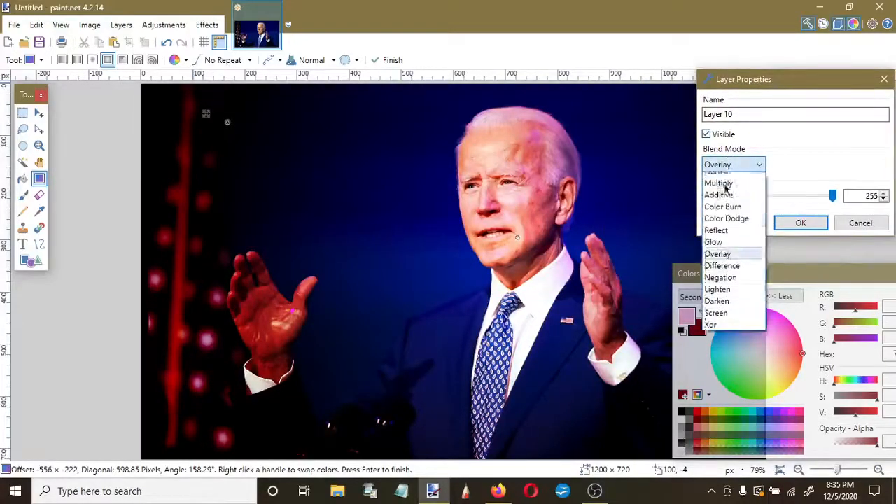
{"action": "left_click", "coordinate": [730, 285]}
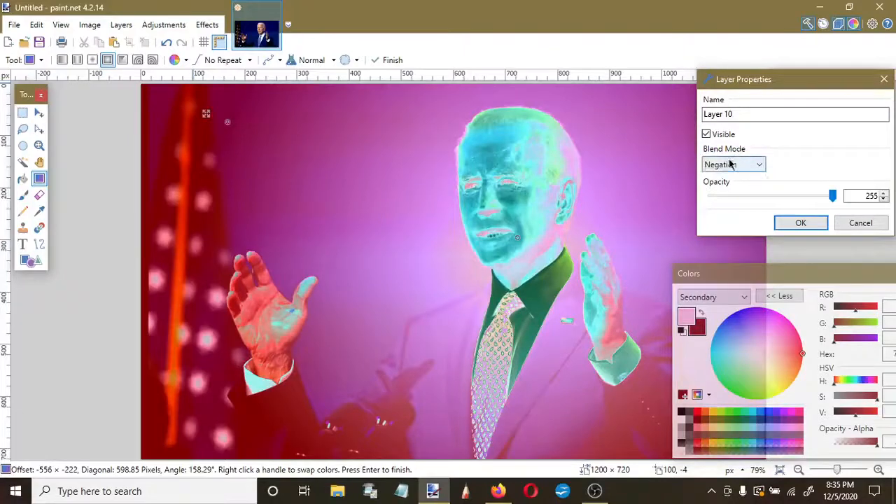
{"action": "left_click", "coordinate": [732, 164]}
{"action": "left_click", "coordinate": [717, 308]}
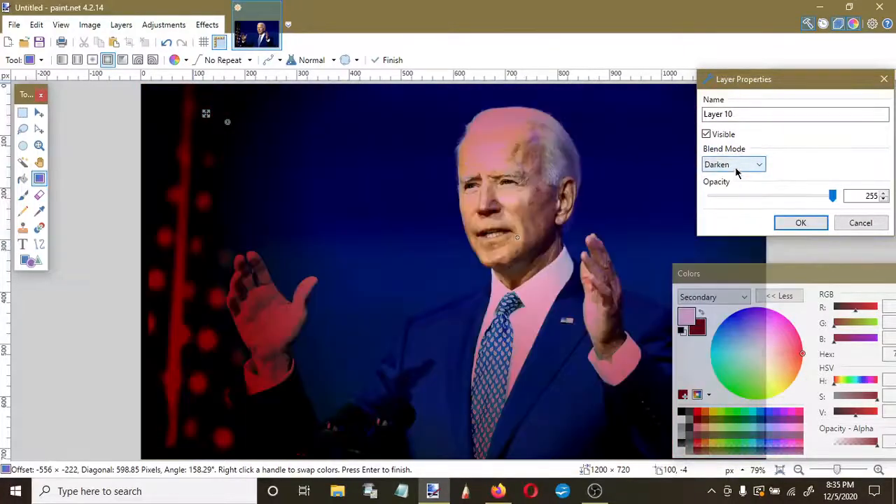
{"action": "left_click", "coordinate": [734, 168]}
{"action": "left_click", "coordinate": [716, 329]}
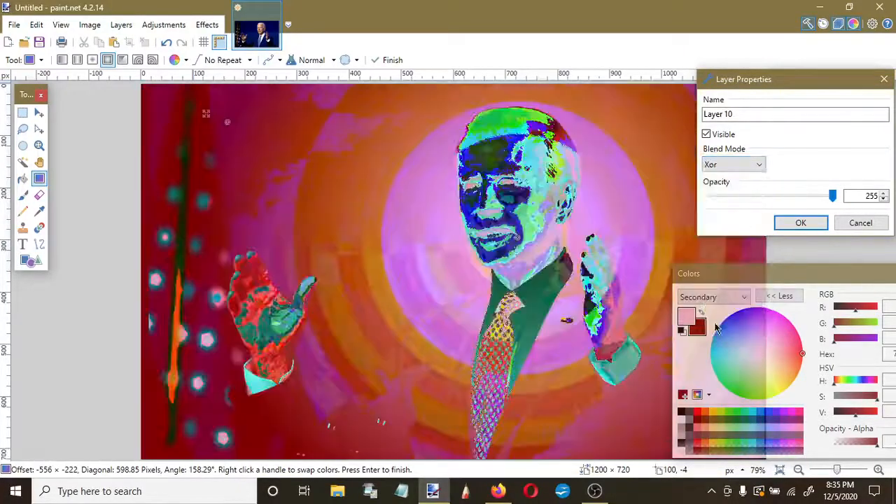
{"action": "left_click", "coordinate": [731, 164]}
{"action": "left_click", "coordinate": [719, 297]}
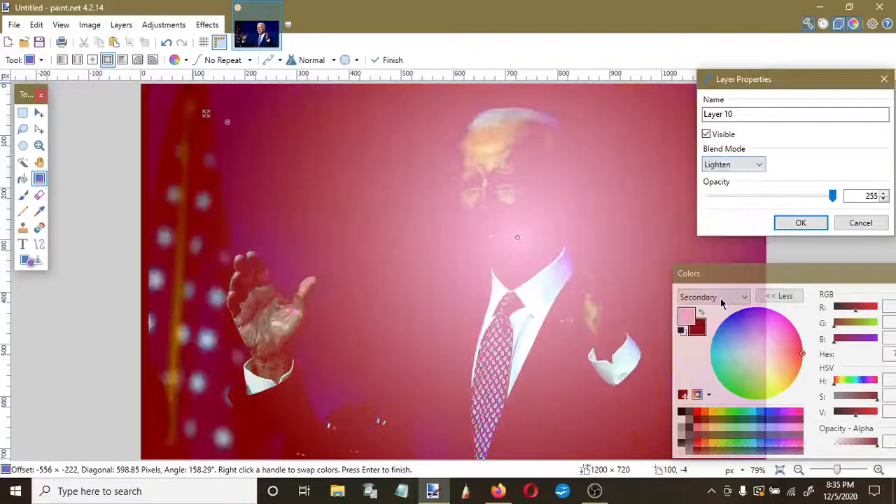
Set Layer 10's blend mode to Reflect at opacity 255.
{"action": "left_click", "coordinate": [732, 164]}
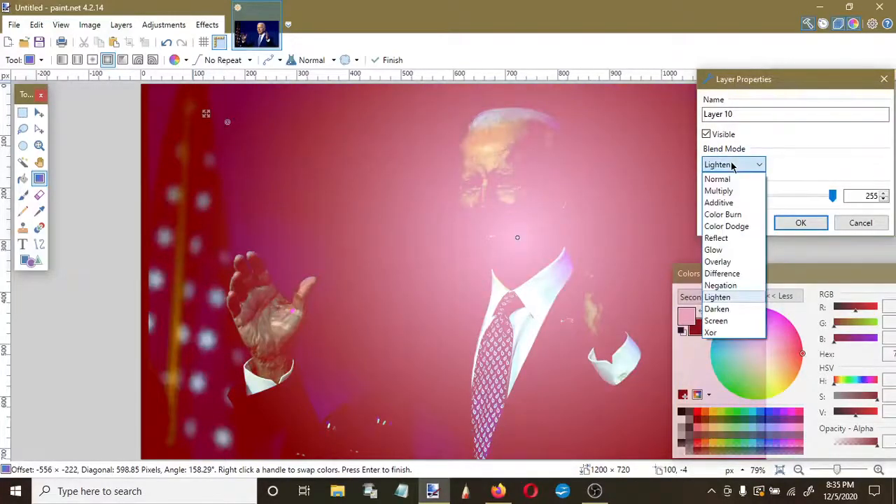
{"action": "left_click", "coordinate": [724, 236]}
{"action": "left_click_drag", "start_coordinate": [833, 198], "coordinate": [860, 200]}
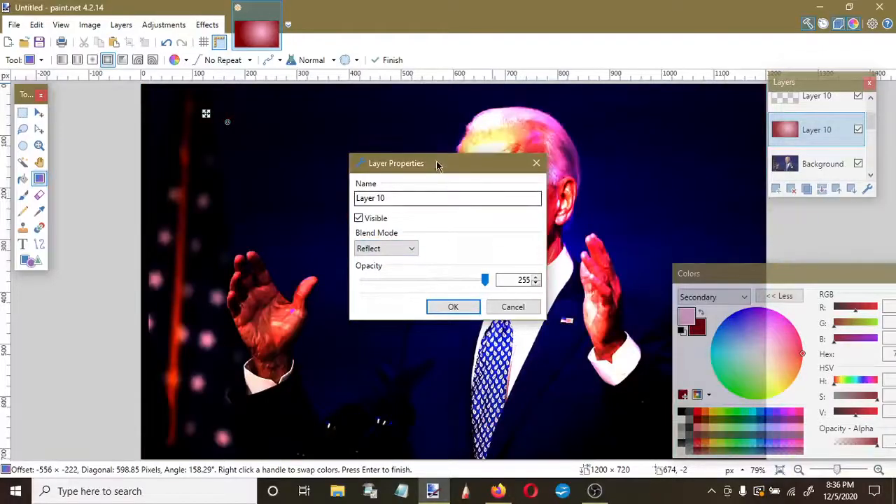
Lower the opacity of the Reflect-blended Layer 10 to 197 and duplicate the layer.
{"action": "left_click_drag", "start_coordinate": [436, 165], "coordinate": [355, 237]}
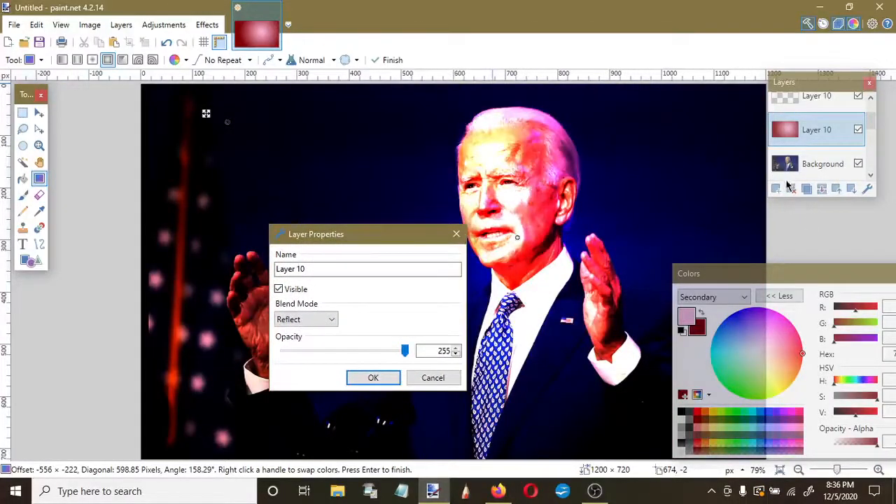
{"action": "left_click_drag", "start_coordinate": [405, 350], "coordinate": [376, 351]}
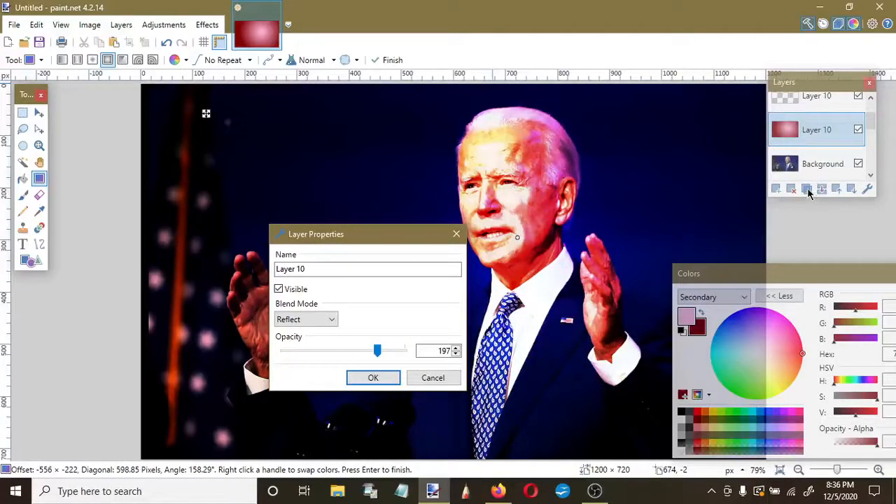
{"action": "left_click", "coordinate": [372, 377]}
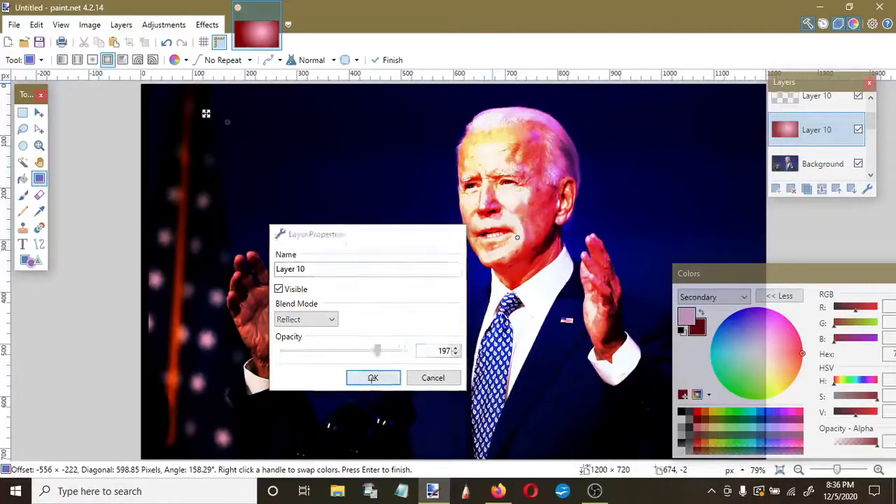
{"action": "left_click", "coordinate": [807, 189]}
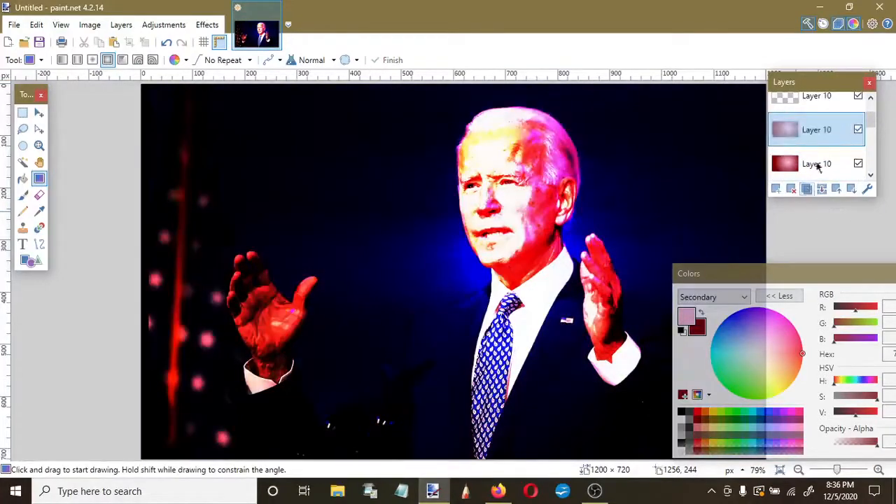
Delete the upper gradient copy of Layer 10 and duplicate the remaining gradient layer.
{"action": "left_click", "coordinate": [791, 192]}
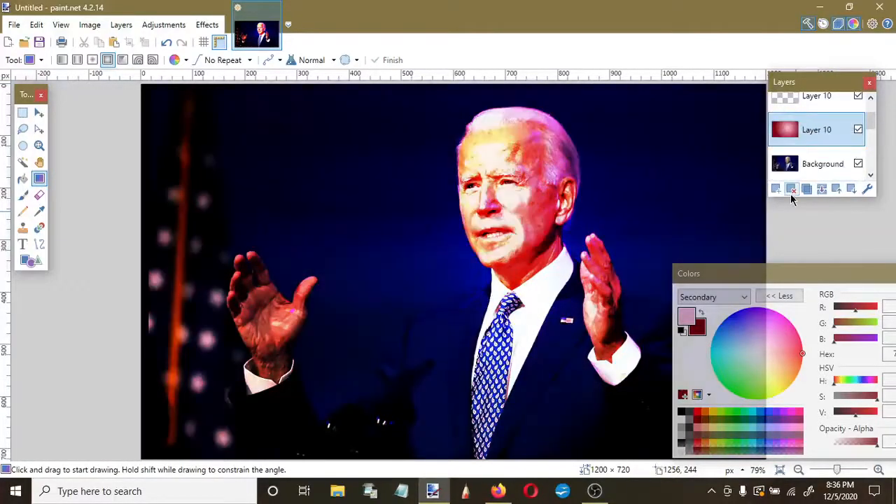
{"action": "left_click", "coordinate": [811, 190]}
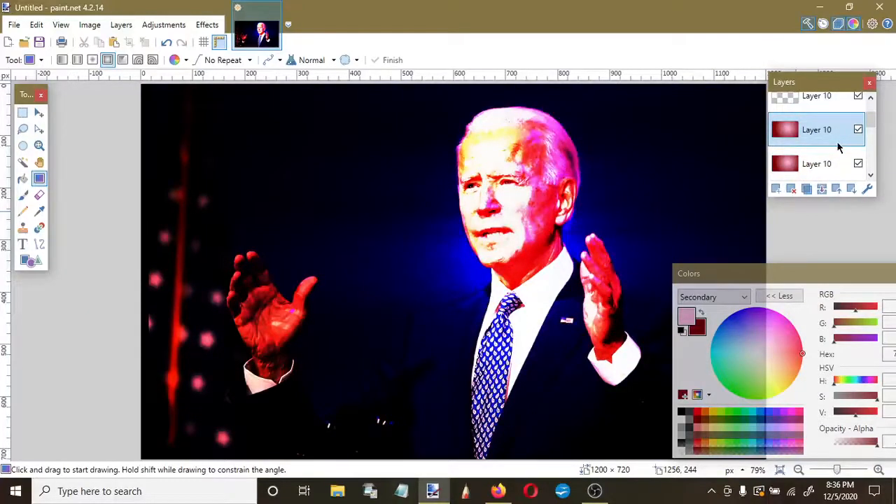
Try Multiply and other blend modes on the duplicated Layer 10, settling on Overlay at opacity 91.
{"action": "left_click", "coordinate": [120, 26]}
{"action": "left_click", "coordinate": [121, 25]}
{"action": "left_click", "coordinate": [120, 25]}
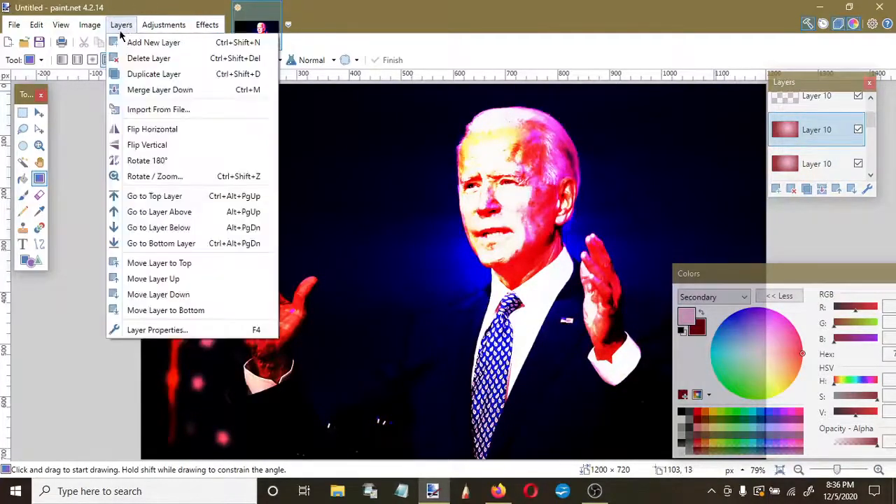
{"action": "mouse_move", "coordinate": [159, 29]}
{"action": "left_click", "coordinate": [168, 329]}
{"action": "left_click", "coordinate": [386, 248]}
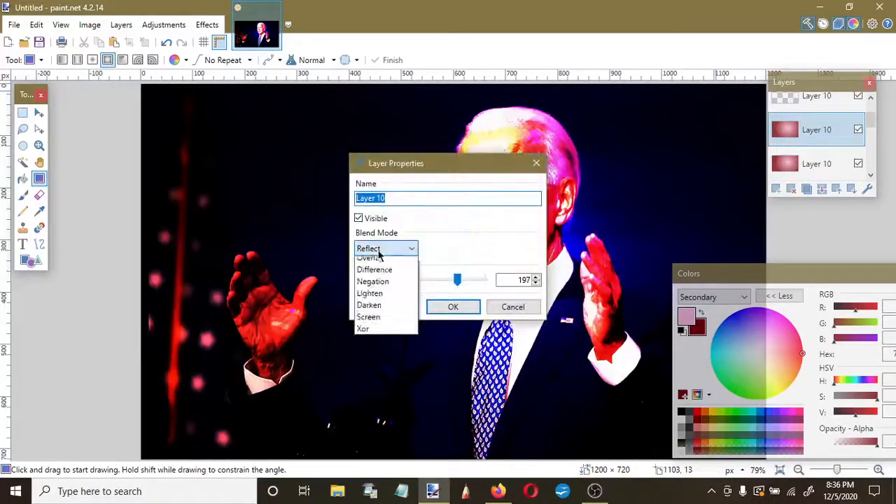
{"action": "left_click", "coordinate": [380, 274]}
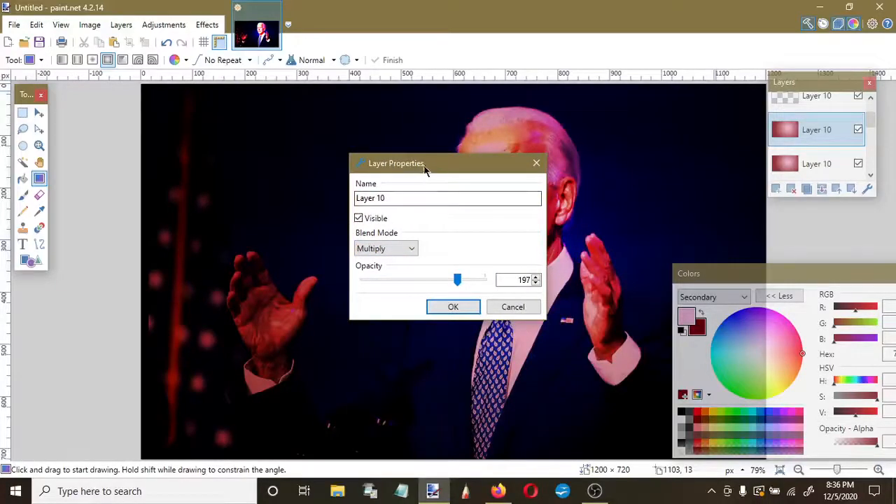
{"action": "left_click_drag", "start_coordinate": [426, 163], "coordinate": [718, 35]}
{"action": "left_click", "coordinate": [690, 123]}
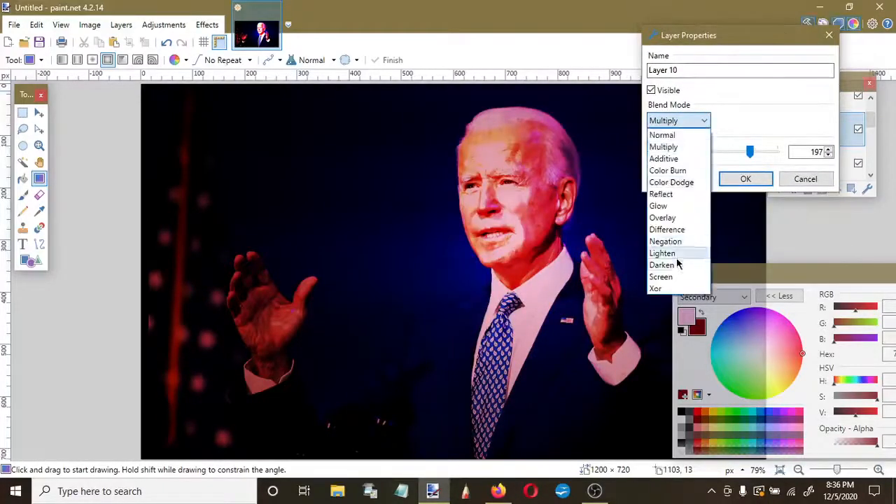
{"action": "left_click", "coordinate": [676, 265]}
{"action": "left_click", "coordinate": [689, 125]}
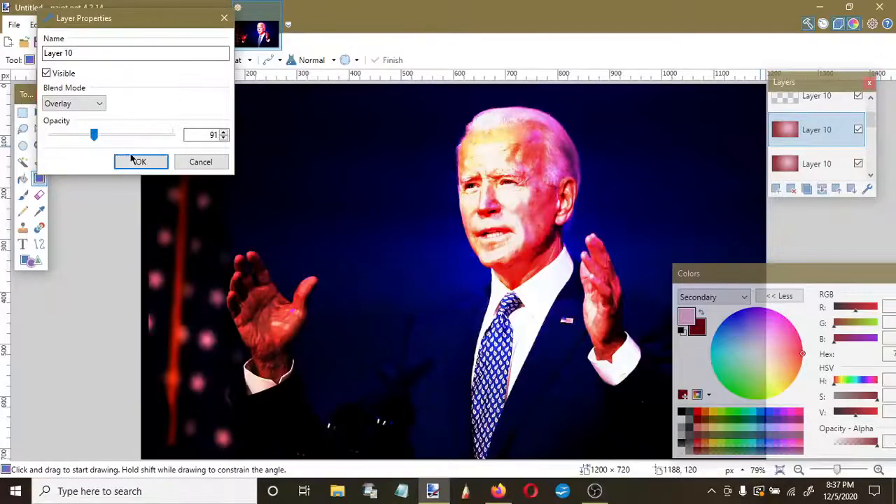
{"action": "left_click", "coordinate": [138, 161]}
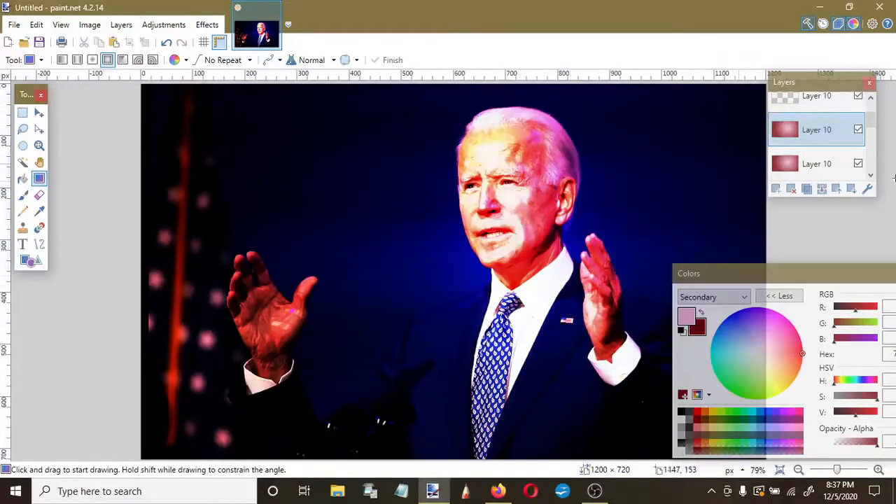
Move the black-and-white Background copy directly beneath the gradient Layer 10 copies and compare the picture with it hidden and shown.
{"action": "scroll", "coordinate": [833, 133], "scroll_direction": "down", "scroll_amount": 5}
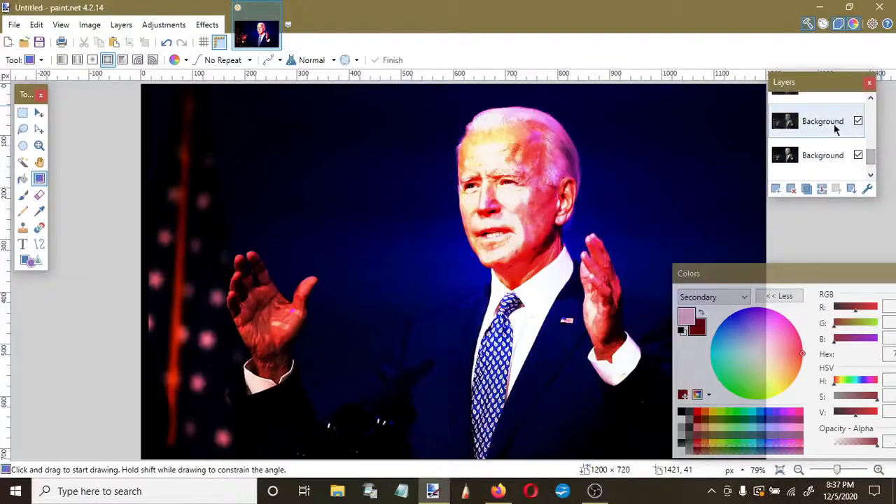
{"action": "left_click_drag", "start_coordinate": [811, 161], "coordinate": [813, 112]}
{"action": "left_click_drag", "start_coordinate": [870, 155], "coordinate": [872, 137]}
{"action": "left_click_drag", "start_coordinate": [811, 158], "coordinate": [814, 96]}
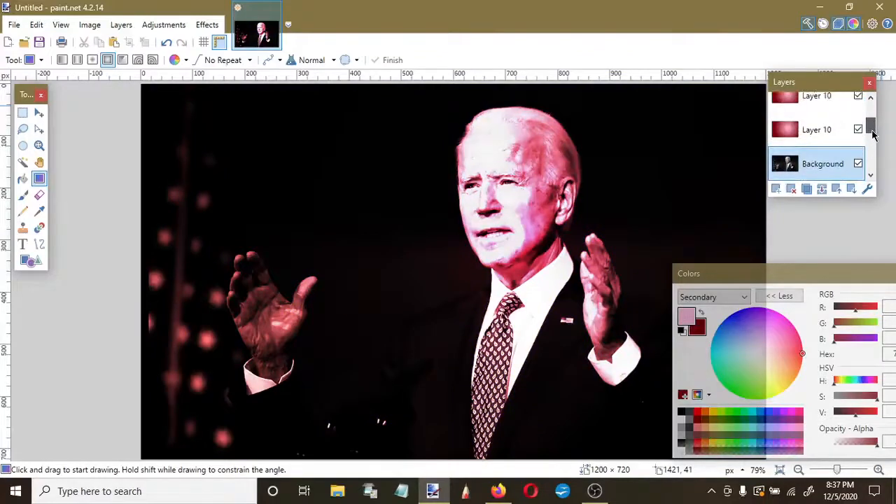
{"action": "left_click", "coordinate": [858, 163]}
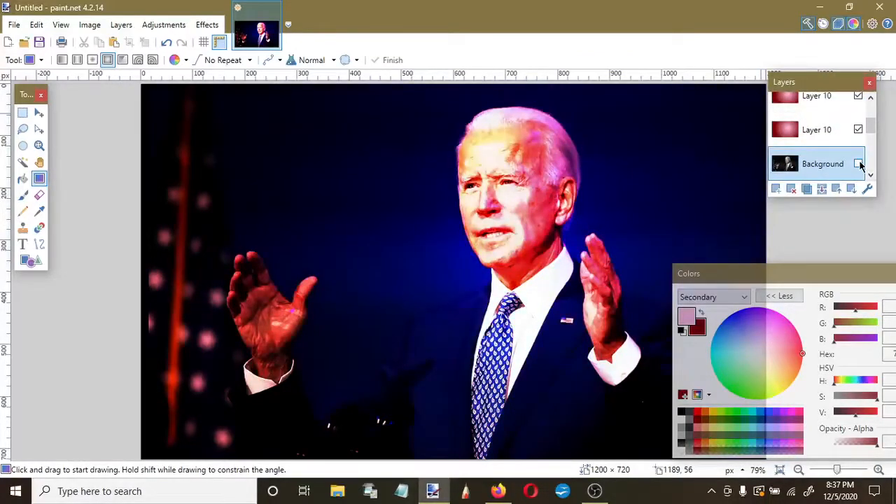
{"action": "left_click", "coordinate": [858, 163]}
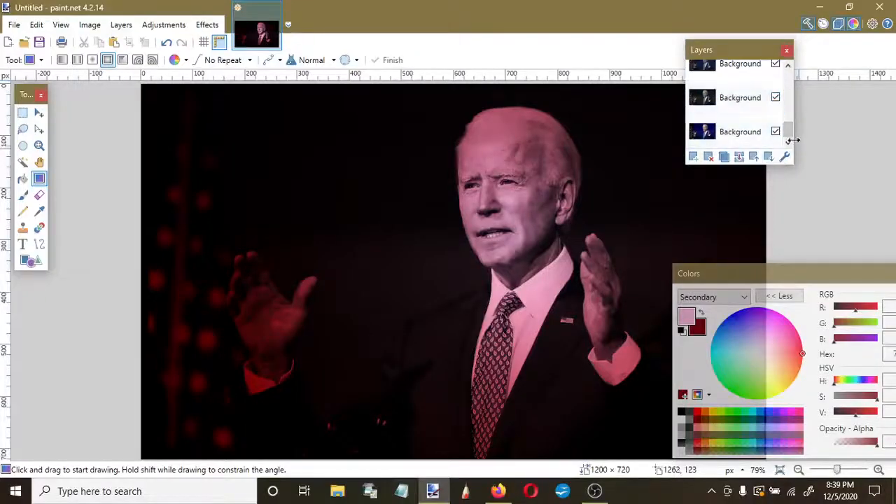
Hide both gradient-filled Layer 10 copies above the black-and-white Background layer.
{"action": "left_click_drag", "start_coordinate": [788, 133], "coordinate": [795, 84]}
{"action": "left_click", "coordinate": [775, 144]}
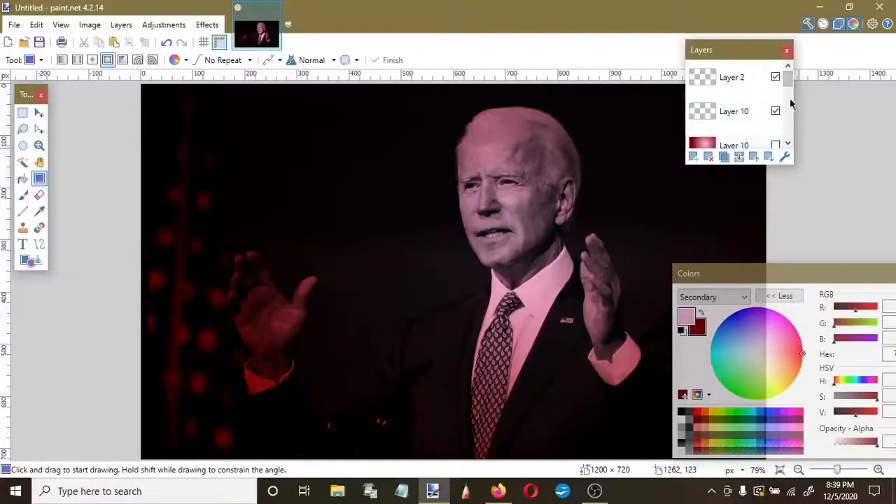
{"action": "left_click_drag", "start_coordinate": [787, 81], "coordinate": [788, 92]}
{"action": "left_click", "coordinate": [775, 112]}
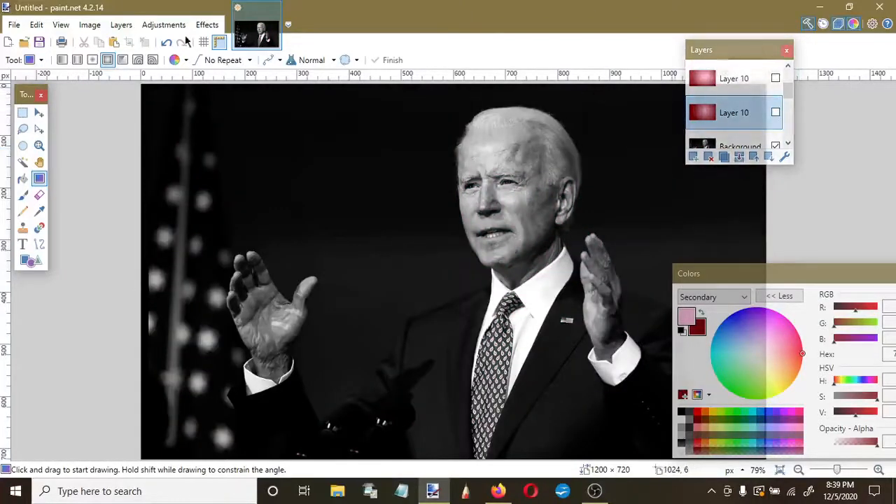
{"action": "left_click", "coordinate": [157, 28]}
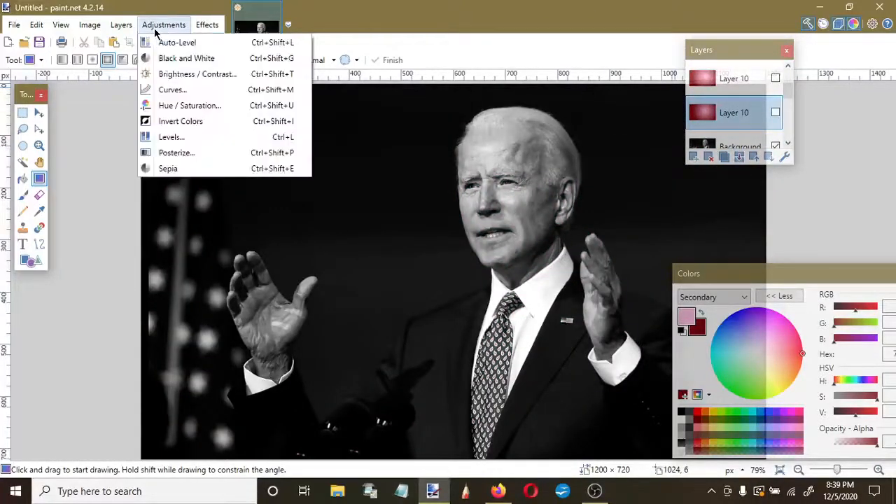
{"action": "left_click", "coordinate": [172, 91]}
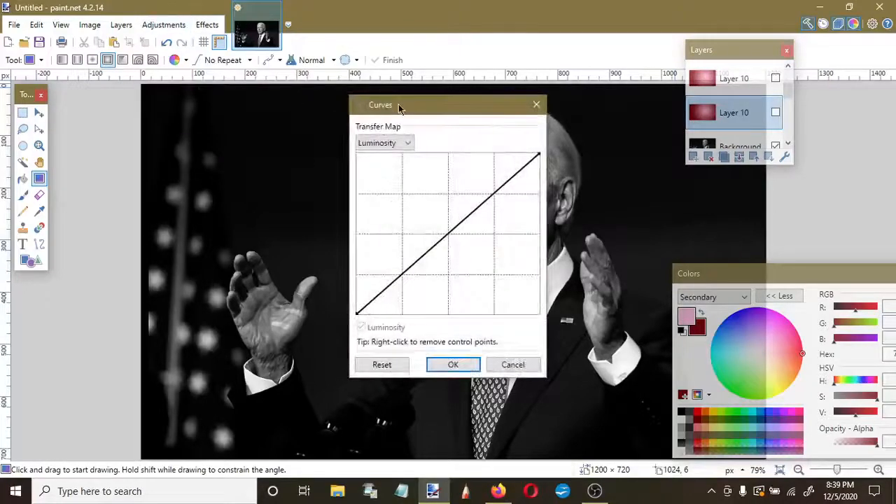
{"action": "left_click_drag", "start_coordinate": [398, 106], "coordinate": [688, 51]}
{"action": "left_click_drag", "start_coordinate": [694, 224], "coordinate": [759, 154]}
{"action": "left_click", "coordinate": [803, 311]}
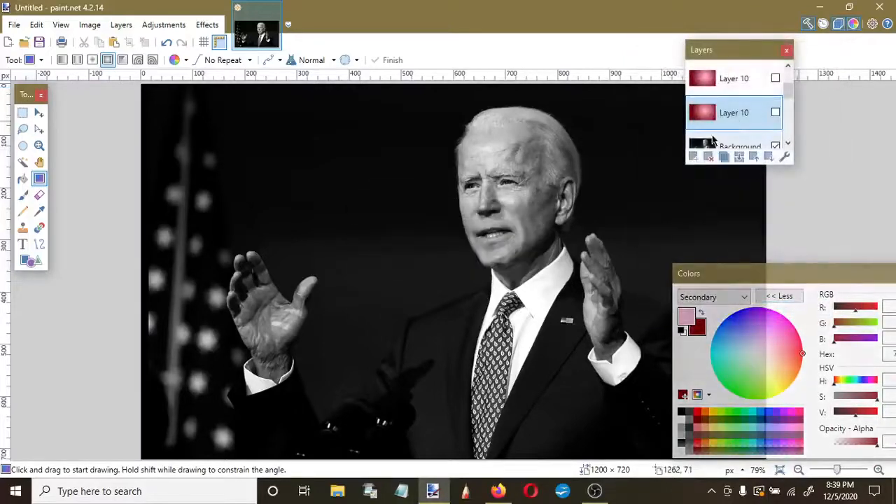
Apply an S-shaped luminosity curve to the black-and-white Background layer, with the shadow point at about (43, 32) and the highlights raised.
{"action": "left_click", "coordinate": [164, 24]}
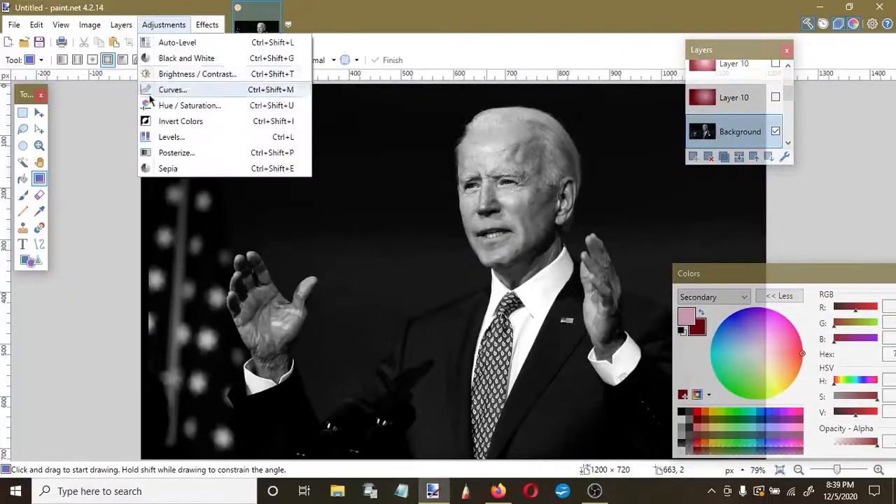
{"action": "left_click", "coordinate": [198, 91]}
{"action": "left_click_drag", "start_coordinate": [383, 107], "coordinate": [658, 75]}
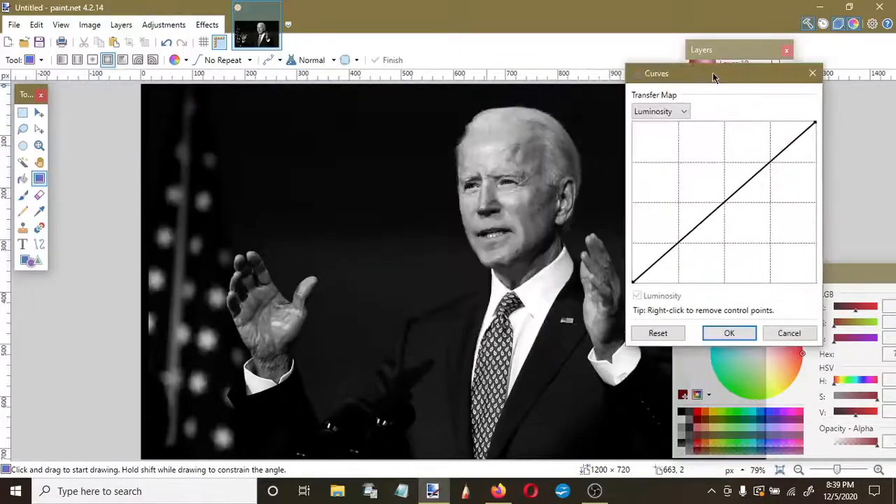
{"action": "left_click_drag", "start_coordinate": [646, 270], "coordinate": [659, 227]}
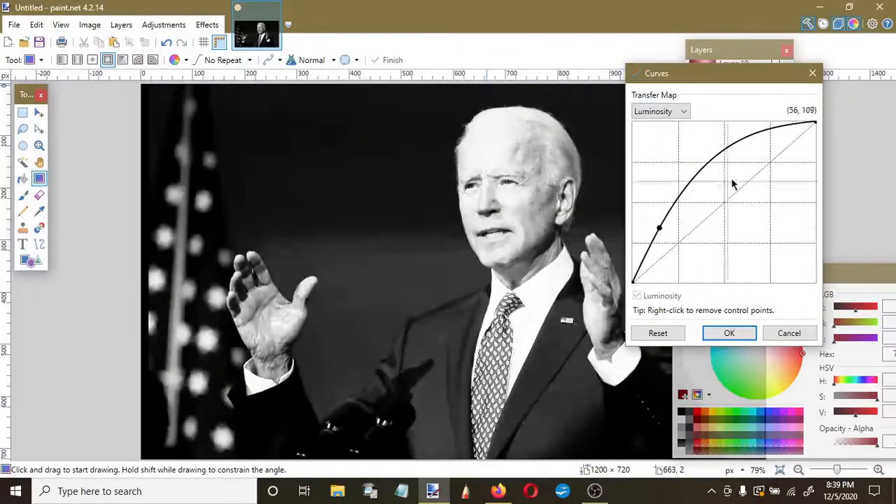
{"action": "left_click_drag", "start_coordinate": [732, 184], "coordinate": [739, 135]}
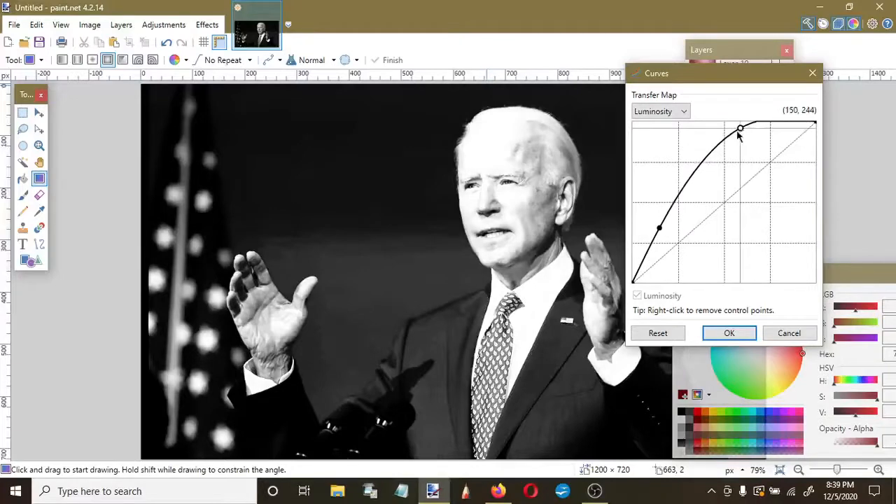
{"action": "left_click_drag", "start_coordinate": [659, 227], "coordinate": [665, 261]}
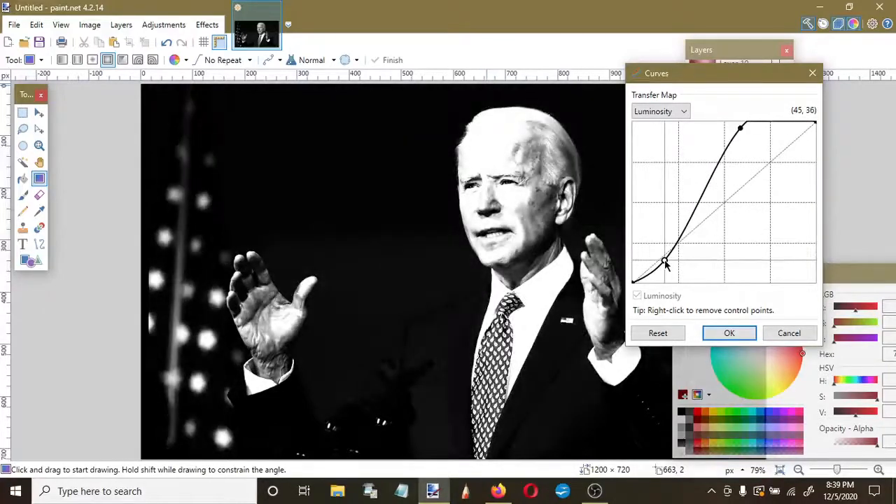
{"action": "left_click_drag", "start_coordinate": [740, 128], "coordinate": [757, 146]}
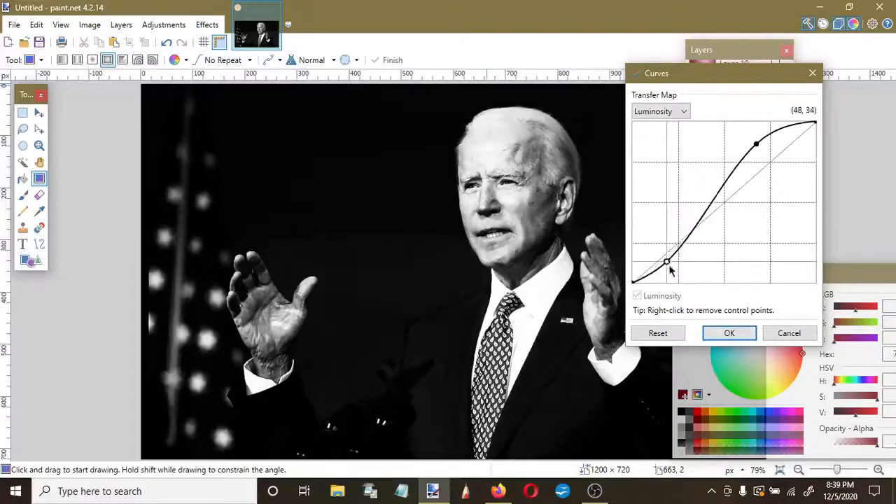
{"action": "mouse_move", "coordinate": [666, 261]}
{"action": "left_mouse_down"}
{"action": "mouse_move", "coordinate": [672, 270]}
{"action": "mouse_move", "coordinate": [664, 267]}
{"action": "left_mouse_up"}
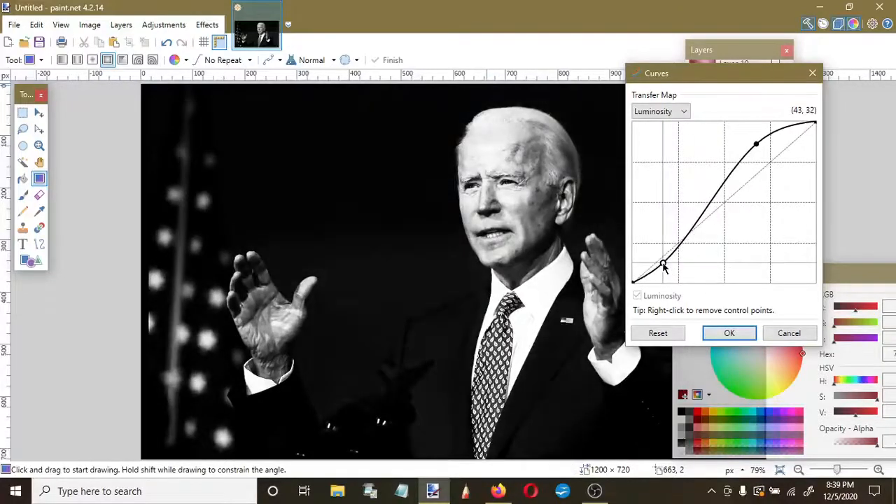
{"action": "left_click", "coordinate": [730, 333]}
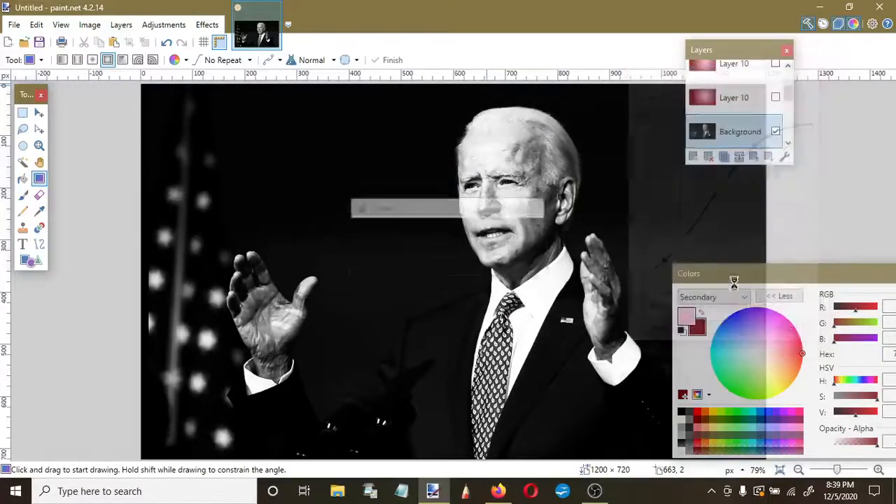
Show the gradient Layer 10 above the Background again and toggle layer visibility to compare the tinted results.
{"action": "left_click", "coordinate": [776, 98]}
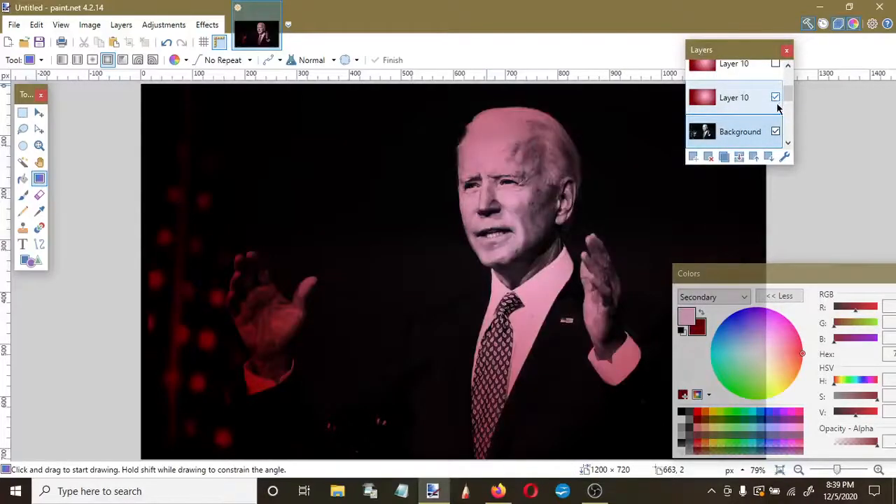
{"action": "left_click", "coordinate": [775, 98]}
{"action": "left_click", "coordinate": [775, 98]}
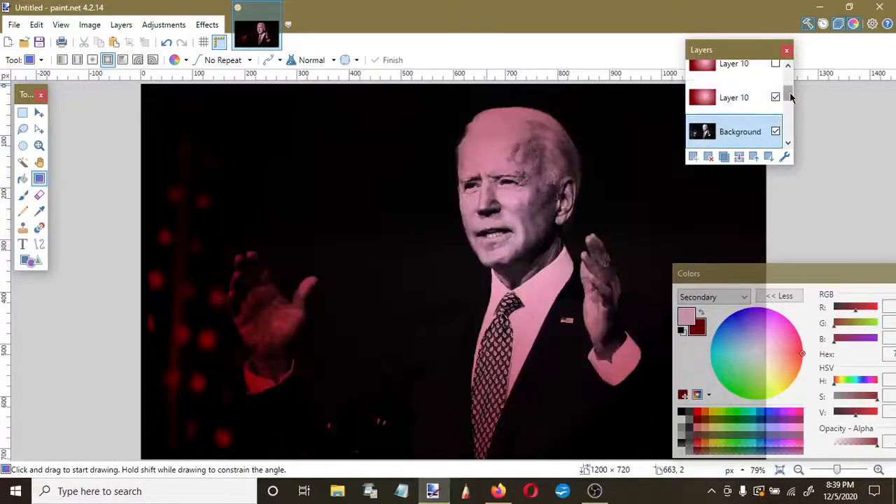
{"action": "left_click_drag", "start_coordinate": [790, 92], "coordinate": [793, 84]}
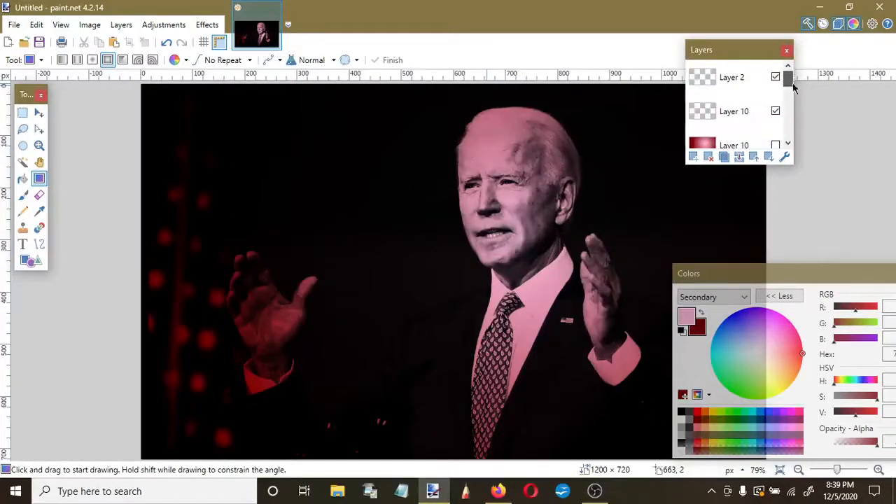
{"action": "left_click", "coordinate": [775, 145]}
{"action": "mouse_move", "coordinate": [791, 83]}
{"action": "left_mouse_down"}
{"action": "mouse_move", "coordinate": [782, 146]}
{"action": "mouse_move", "coordinate": [788, 81]}
{"action": "mouse_move", "coordinate": [791, 105]}
{"action": "mouse_move", "coordinate": [789, 93]}
{"action": "left_mouse_up"}
{"action": "left_click", "coordinate": [775, 145]}
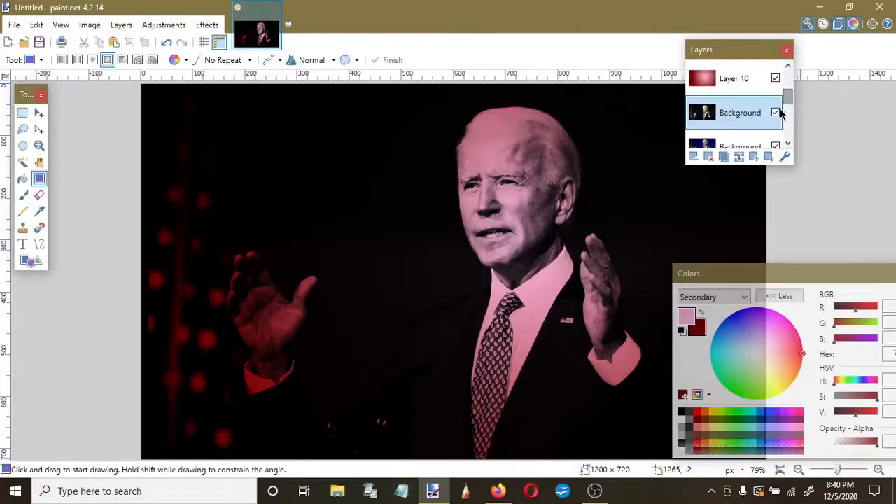
Hide the gradient Layer 10 and compare the picture with the black-and-white Background layer hidden and shown.
{"action": "left_click", "coordinate": [776, 113]}
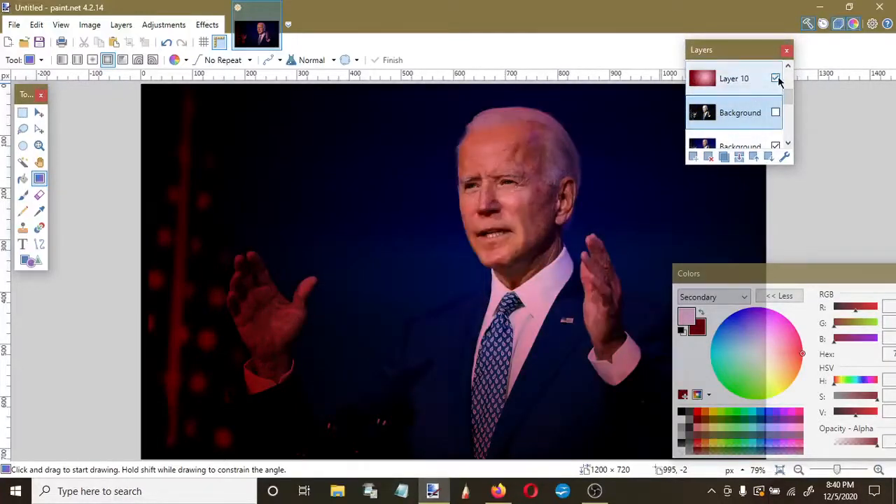
{"action": "left_click", "coordinate": [776, 79]}
{"action": "left_click", "coordinate": [776, 113]}
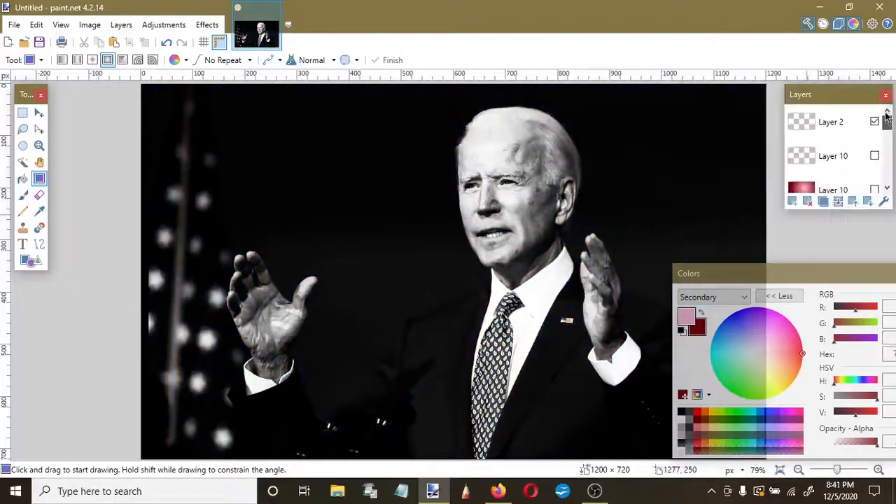
Move a hidden gradient Layer 10 beneath the black-and-white Background layer in the layer stack.
{"action": "mouse_move", "coordinate": [886, 119]}
{"action": "left_mouse_down"}
{"action": "mouse_move", "coordinate": [886, 180]}
{"action": "mouse_move", "coordinate": [886, 117]}
{"action": "left_mouse_up"}
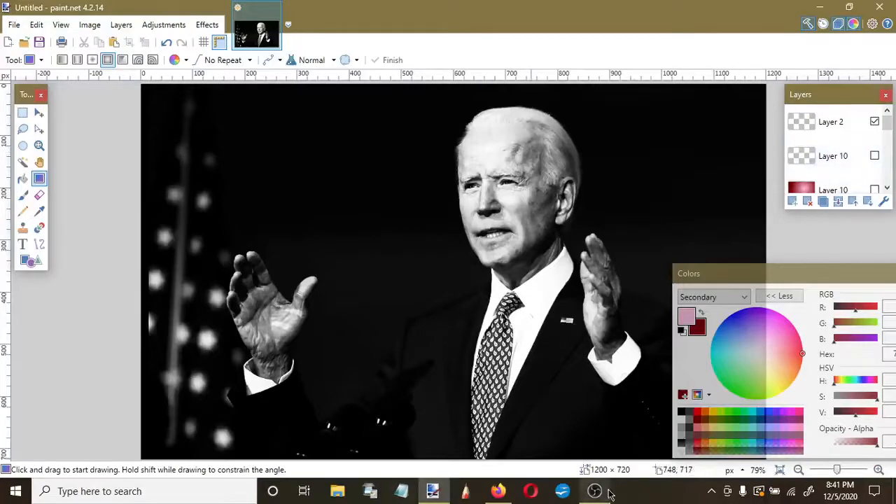
{"action": "mouse_move", "coordinate": [886, 122]}
{"action": "left_mouse_down"}
{"action": "mouse_move", "coordinate": [887, 175]}
{"action": "mouse_move", "coordinate": [887, 138]}
{"action": "mouse_move", "coordinate": [875, 189]}
{"action": "mouse_move", "coordinate": [886, 132]}
{"action": "mouse_move", "coordinate": [886, 166]}
{"action": "mouse_move", "coordinate": [893, 151]}
{"action": "mouse_move", "coordinate": [886, 123]}
{"action": "mouse_move", "coordinate": [888, 157]}
{"action": "mouse_move", "coordinate": [888, 122]}
{"action": "left_mouse_up"}
{"action": "left_click", "coordinate": [875, 137]}
{"action": "left_click", "coordinate": [874, 137]}
{"action": "left_click_drag", "start_coordinate": [843, 183], "coordinate": [812, 260]}
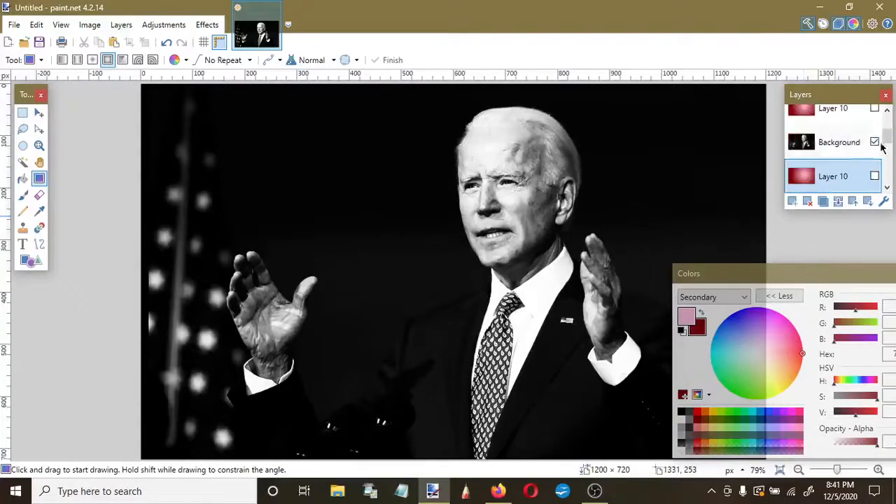
Toggle the topmost gradient Layer 10 on and off to compare its effect on the portrait.
{"action": "left_click_drag", "start_coordinate": [882, 144], "coordinate": [894, 104]}
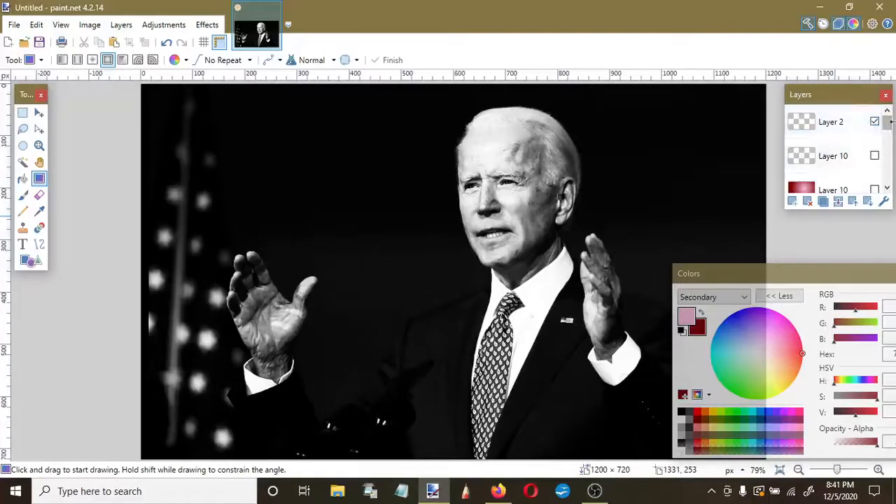
{"action": "left_click", "coordinate": [874, 190]}
{"action": "left_click", "coordinate": [874, 190]}
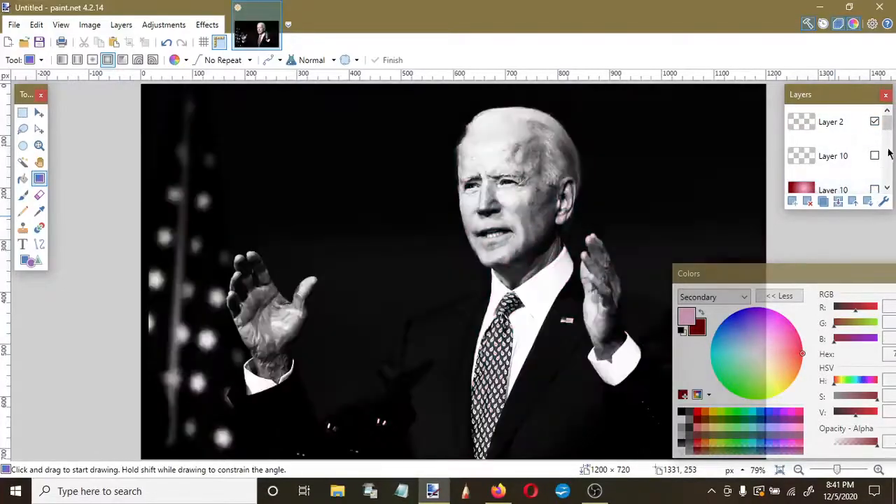
Add the caption "a new fragrence by Joe Biden" in Gabriola at size 40 on Layer 2, just beneath the MALARKEY heading.
{"action": "mouse_move", "coordinate": [888, 124]}
{"action": "left_mouse_down"}
{"action": "mouse_move", "coordinate": [881, 175]}
{"action": "mouse_move", "coordinate": [890, 121]}
{"action": "left_mouse_up"}
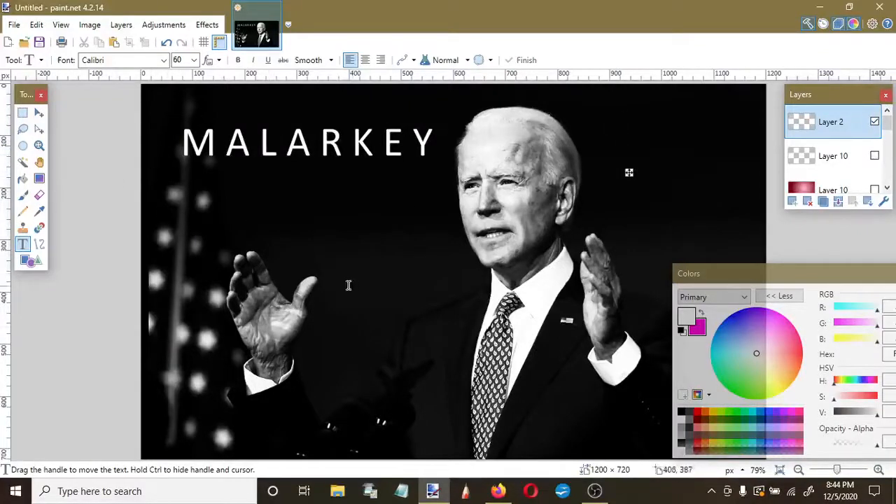
{"action": "left_click", "coordinate": [256, 231]}
{"action": "left_click", "coordinate": [163, 60]}
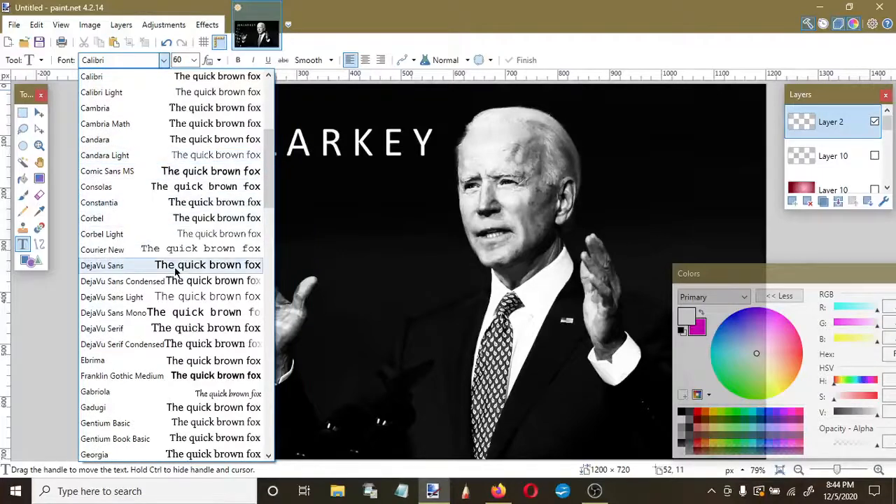
{"action": "scroll", "coordinate": [175, 267], "scroll_direction": "down", "scroll_amount": 3}
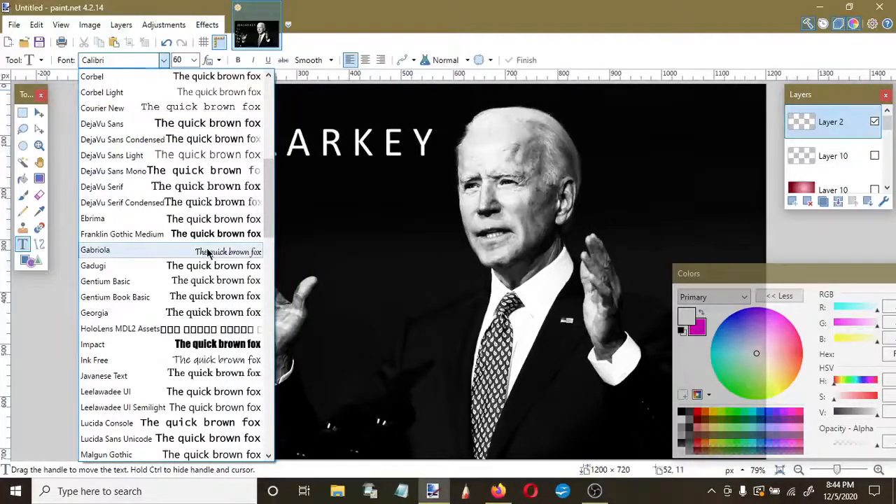
{"action": "left_click", "coordinate": [175, 250]}
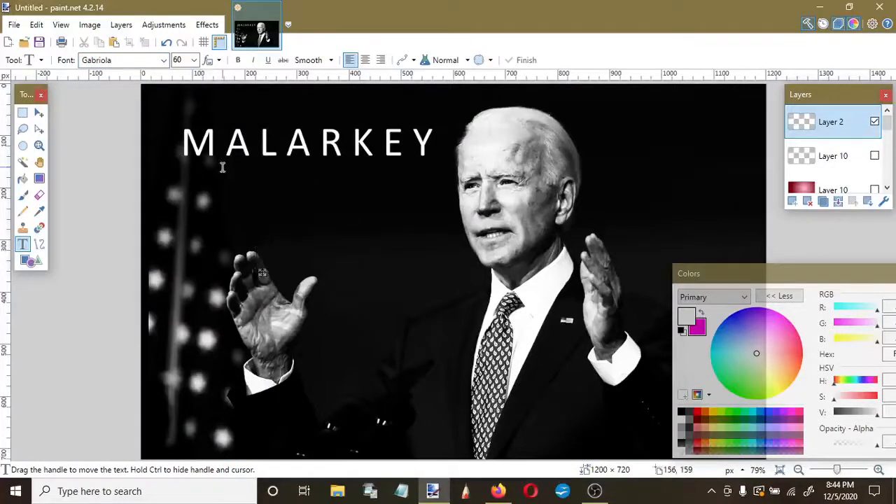
{"action": "type", "text": "a new"}
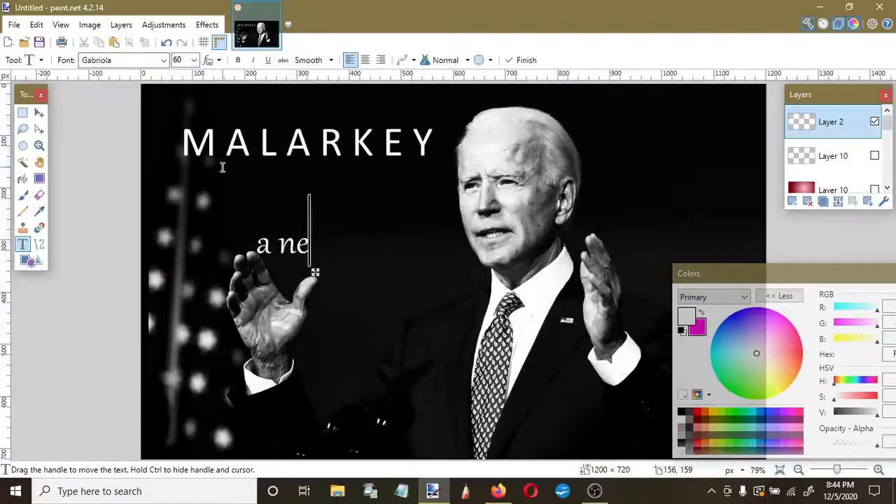
{"action": "type", "text": " fragrence by Joe Biden"}
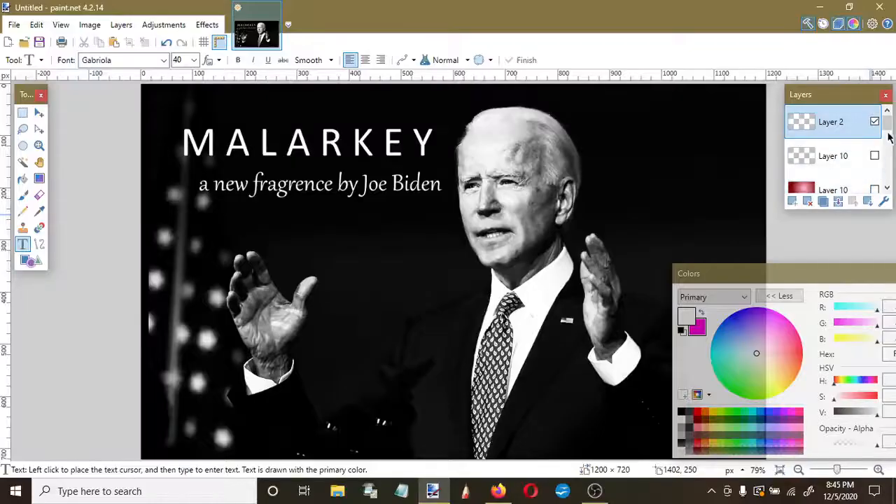
{"action": "mouse_move", "coordinate": [886, 137]}
{"action": "left_mouse_down"}
{"action": "mouse_move", "coordinate": [888, 186]}
{"action": "mouse_move", "coordinate": [888, 120]}
{"action": "left_mouse_up"}
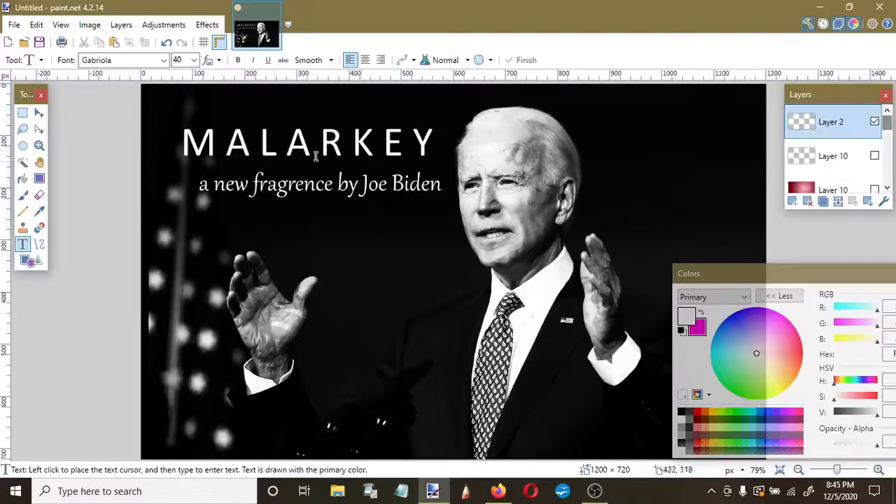
Save the image in the Pictures folder as a PNG named Untitled with auto-detected bit depth, flattening its layers.
{"action": "left_click", "coordinate": [13, 25]}
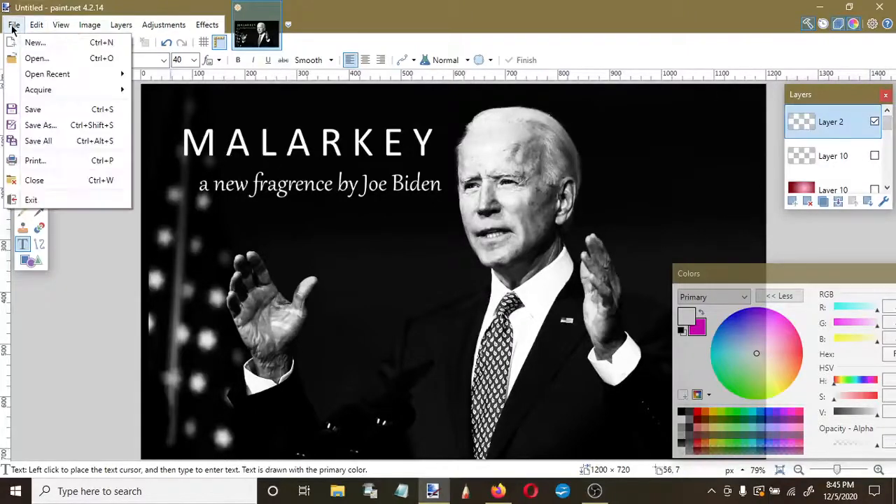
{"action": "left_click", "coordinate": [37, 124]}
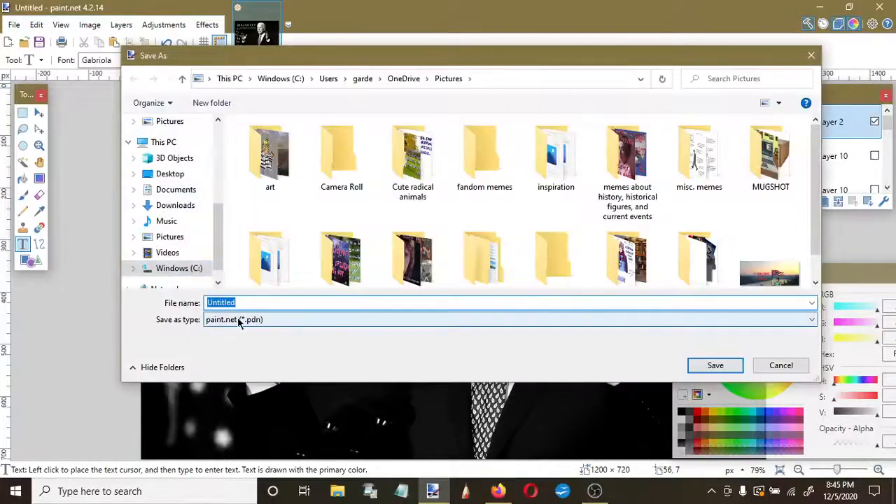
{"action": "left_click", "coordinate": [240, 319]}
{"action": "left_click", "coordinate": [148, 338]}
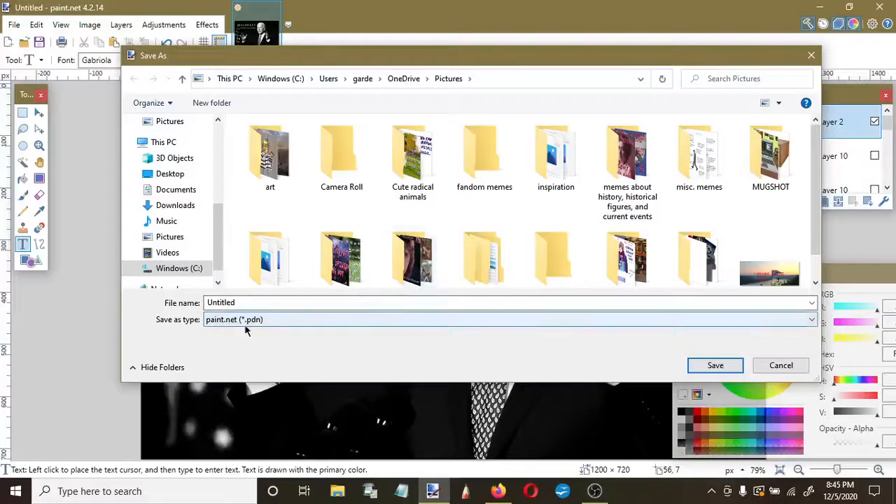
{"action": "left_click", "coordinate": [284, 319]}
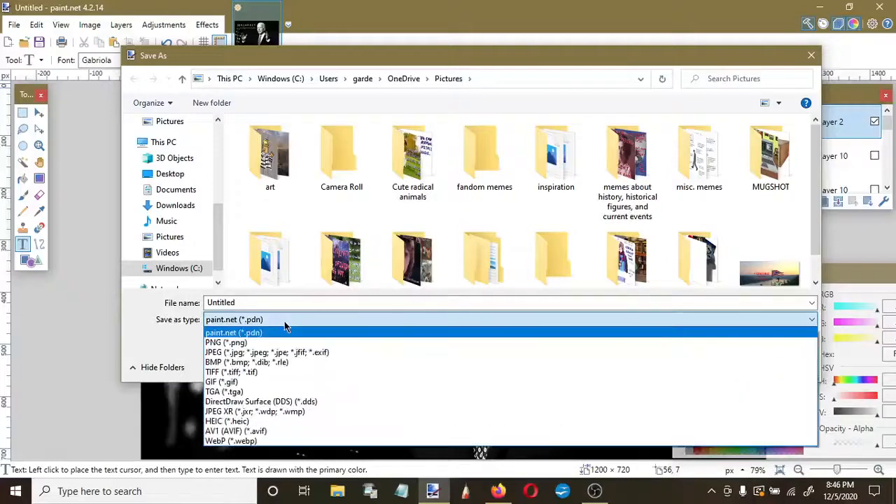
{"action": "left_click", "coordinate": [224, 343]}
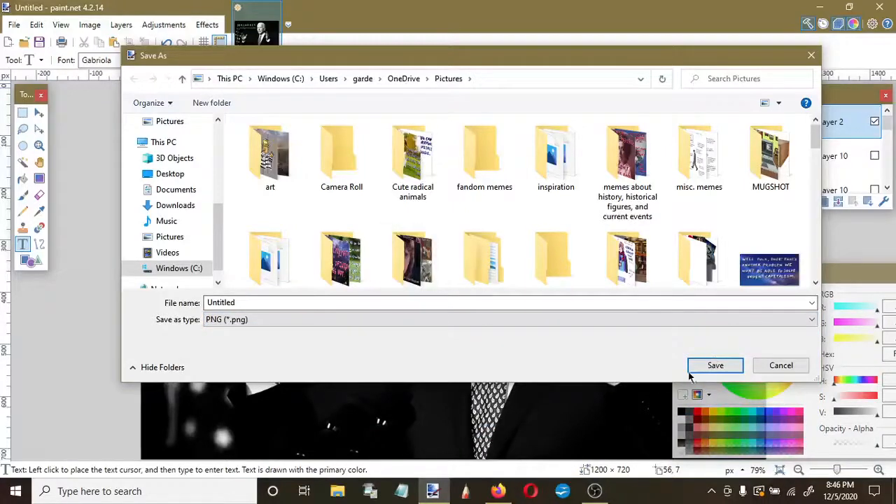
{"action": "left_click", "coordinate": [728, 365]}
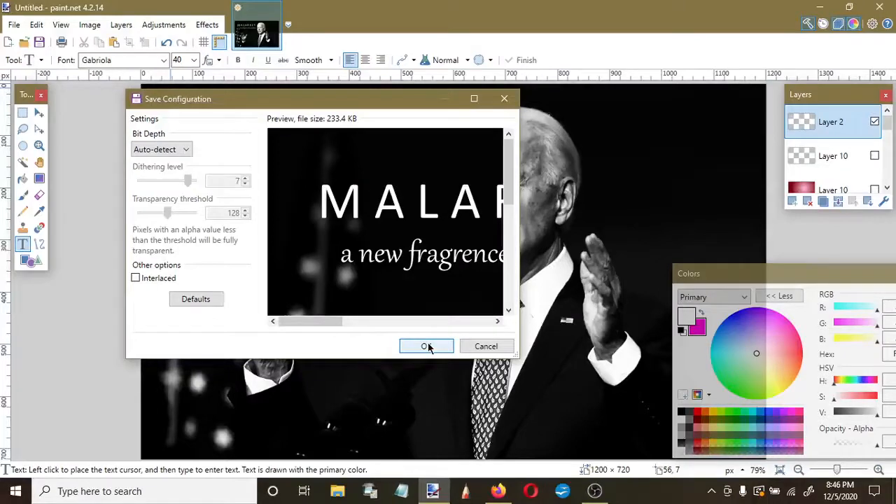
{"action": "left_click", "coordinate": [427, 346]}
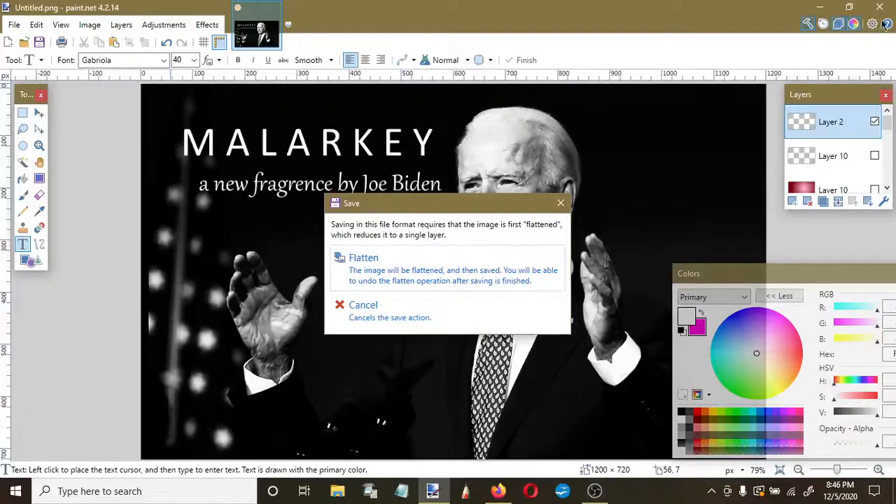
{"action": "left_click", "coordinate": [392, 278]}
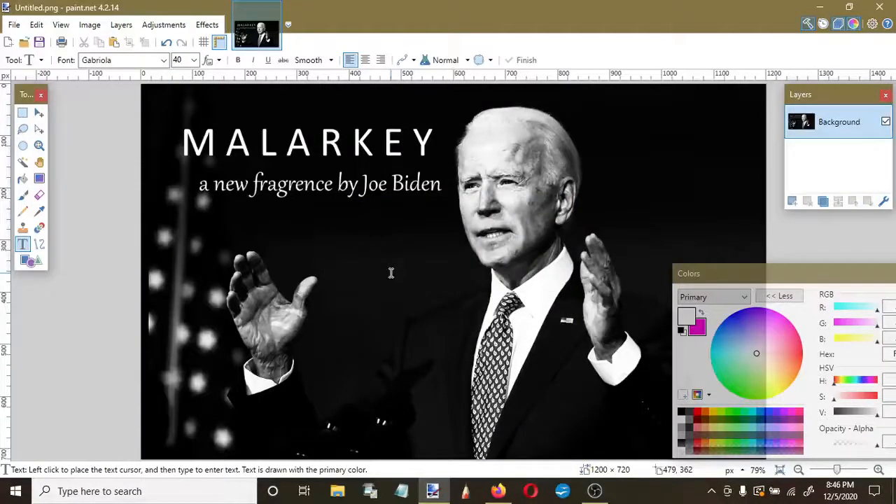